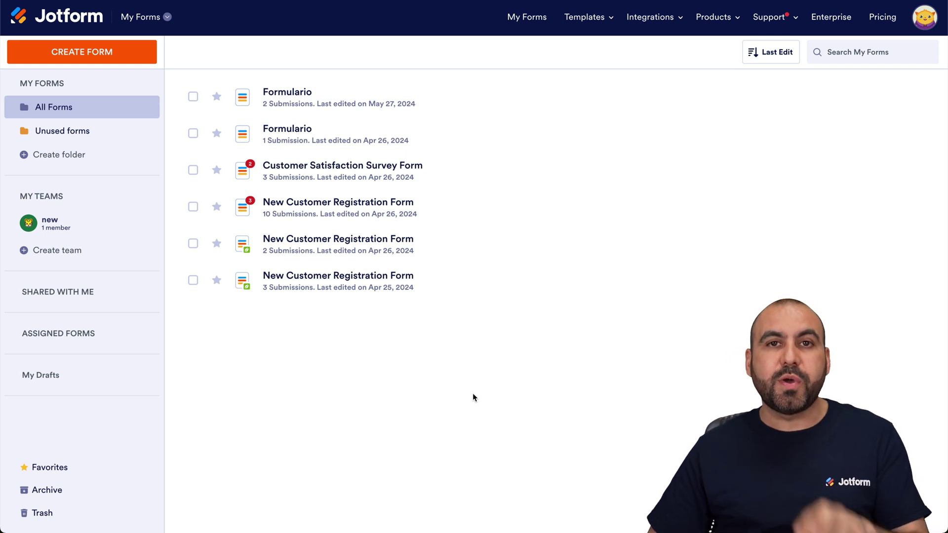
Step: Create the New Customer Registration Form from its ready-made Jotform template
{"action": "left_click", "coordinate": [96, 52]}
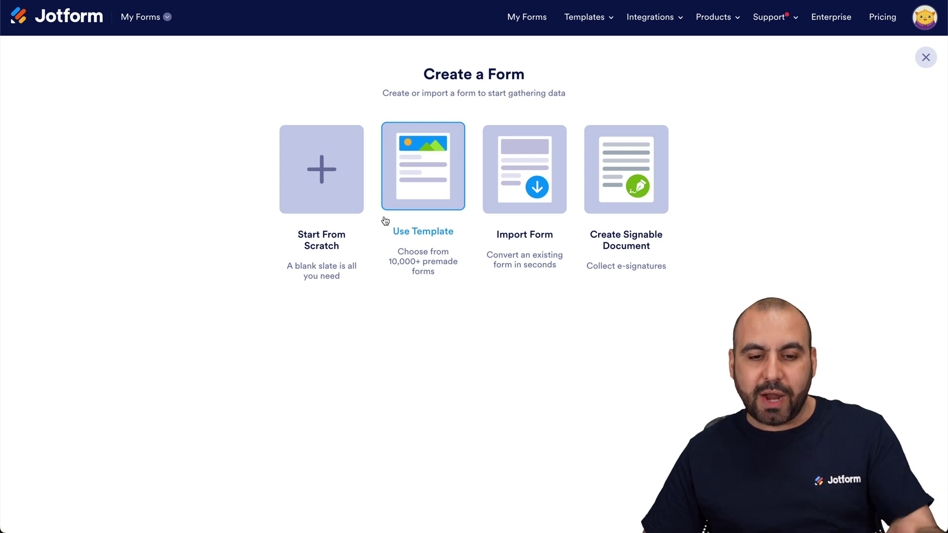
{"action": "left_click", "coordinate": [402, 200]}
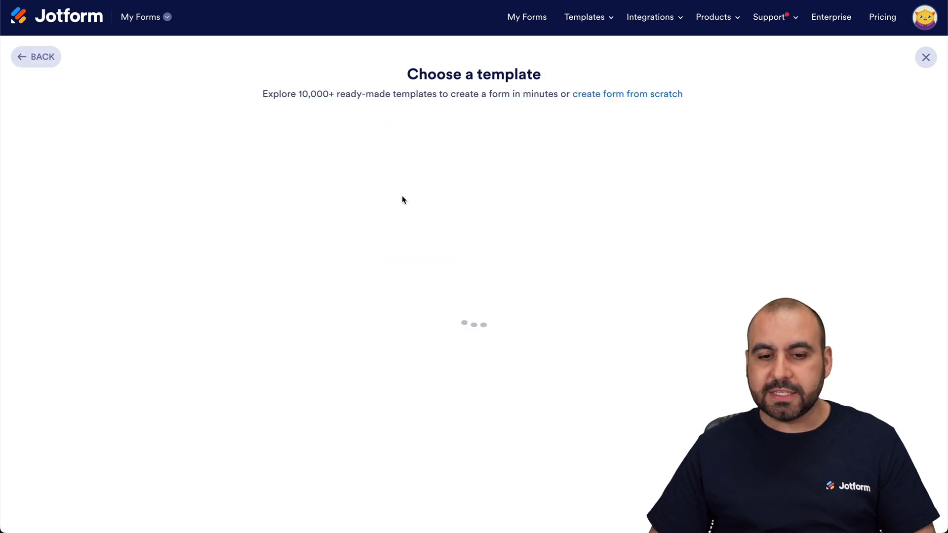
{"action": "left_click", "coordinate": [561, 375]}
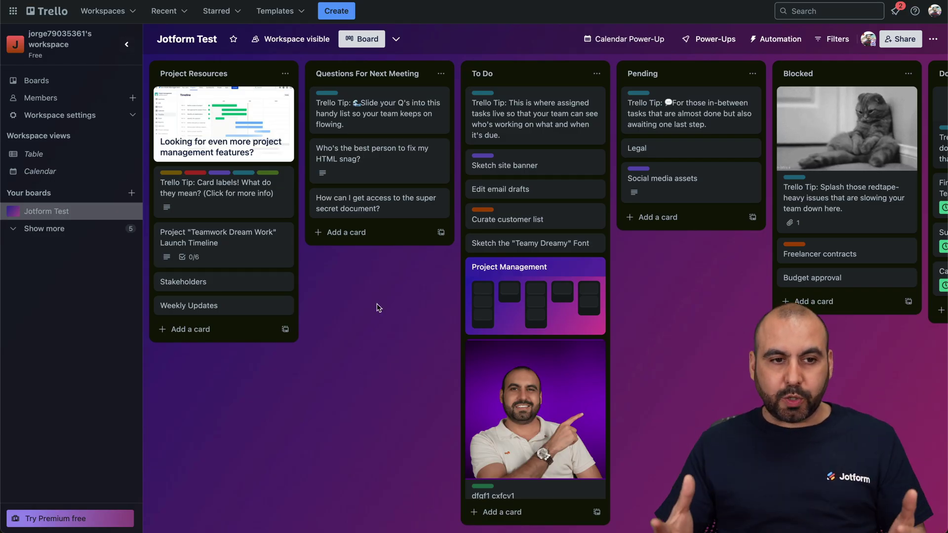
{"action": "left_click", "coordinate": [655, 223]}
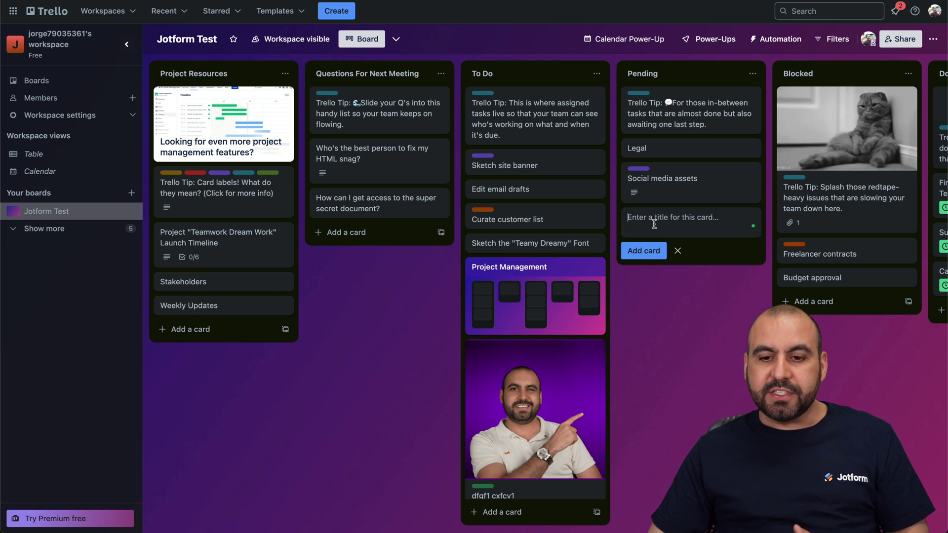
{"action": "left_click", "coordinate": [678, 184]}
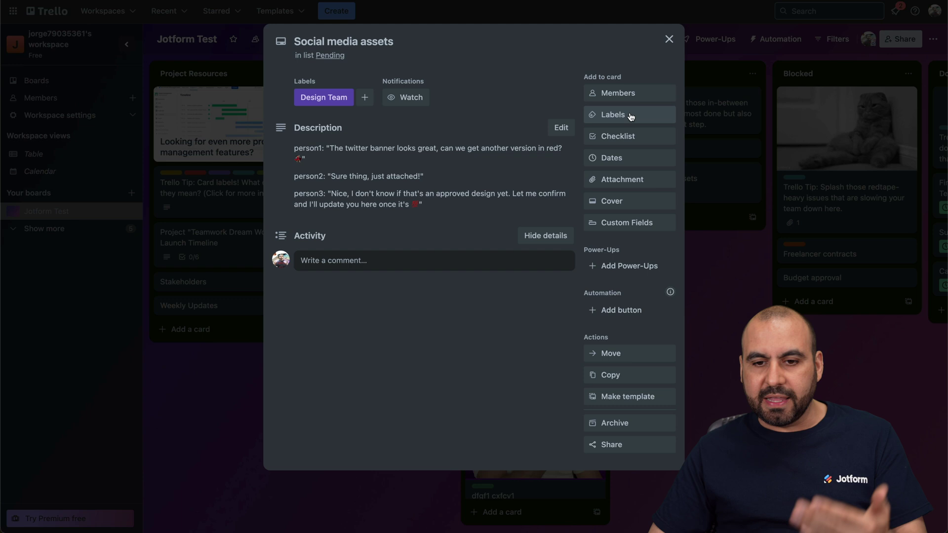
{"action": "left_click", "coordinate": [669, 39]}
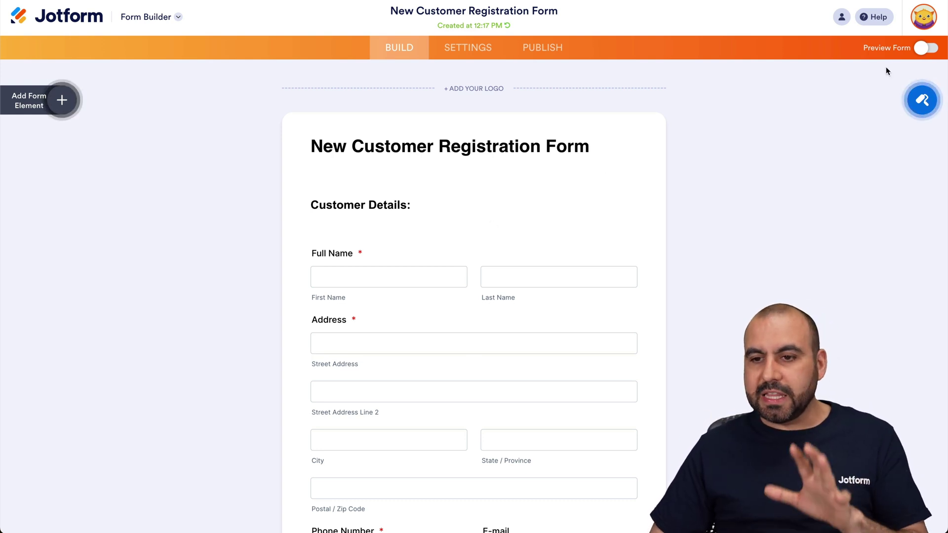
Step: Submit a sample-filled test entry from the form preview, then return to the Form Builder
{"action": "left_click", "coordinate": [926, 47]}
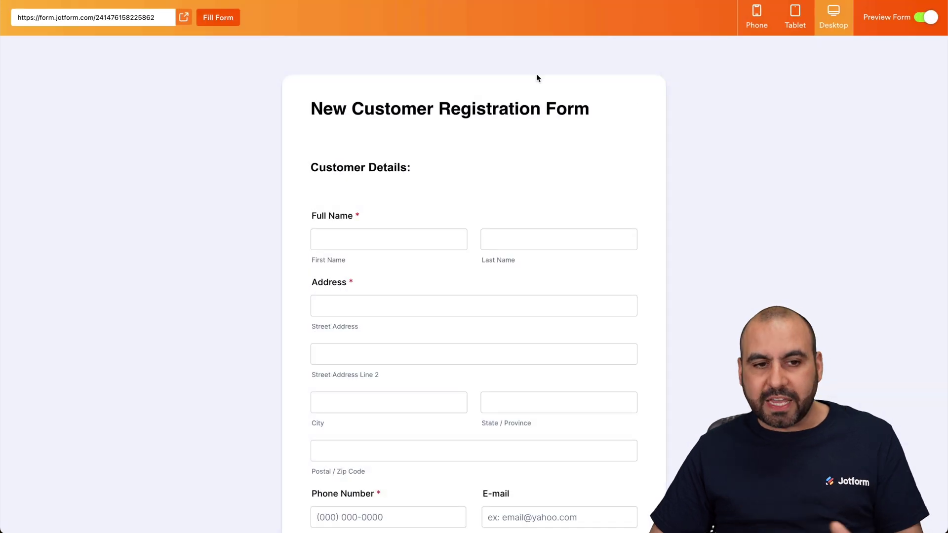
{"action": "left_click", "coordinate": [209, 20]}
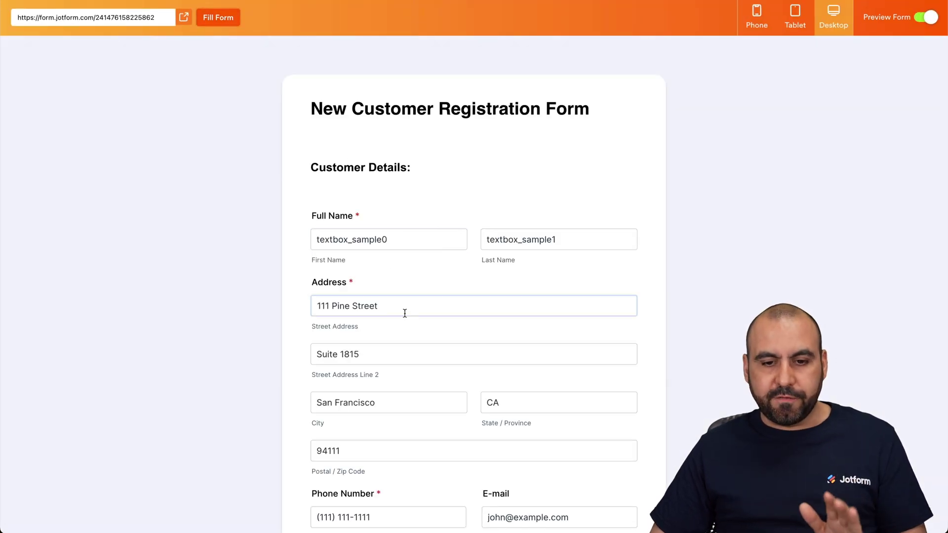
{"action": "scroll", "coordinate": [398, 296], "scroll_direction": "down", "scroll_amount": 15}
{"action": "left_click", "coordinate": [474, 501]}
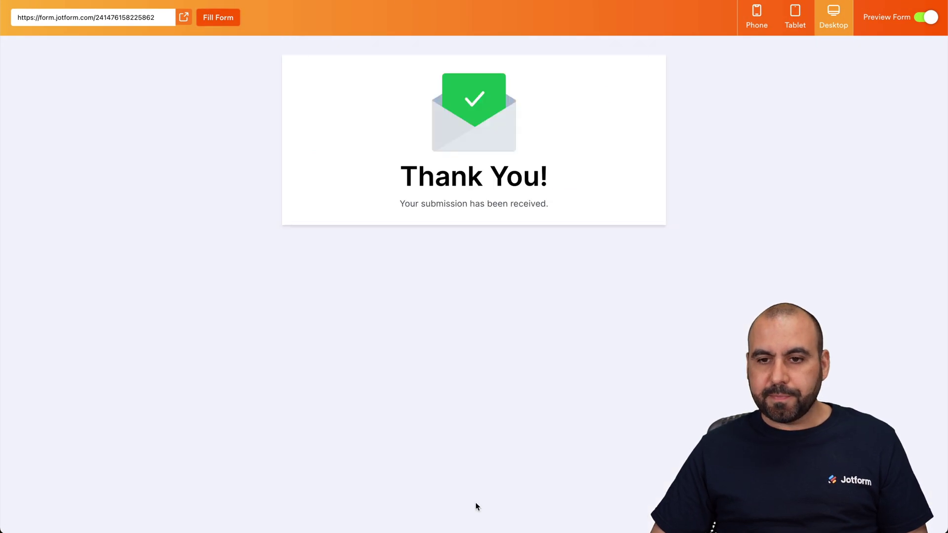
{"action": "left_click", "coordinate": [927, 20]}
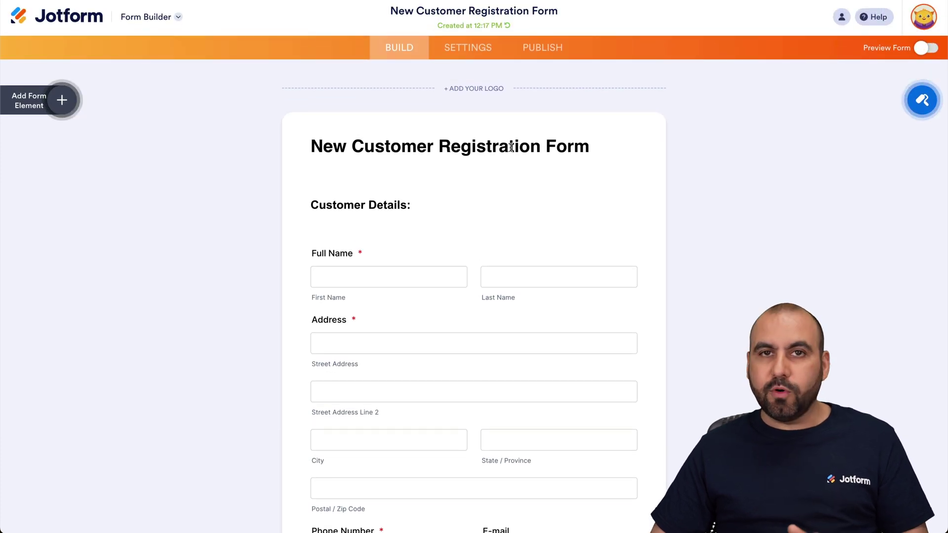
{"action": "left_click", "coordinate": [177, 16]}
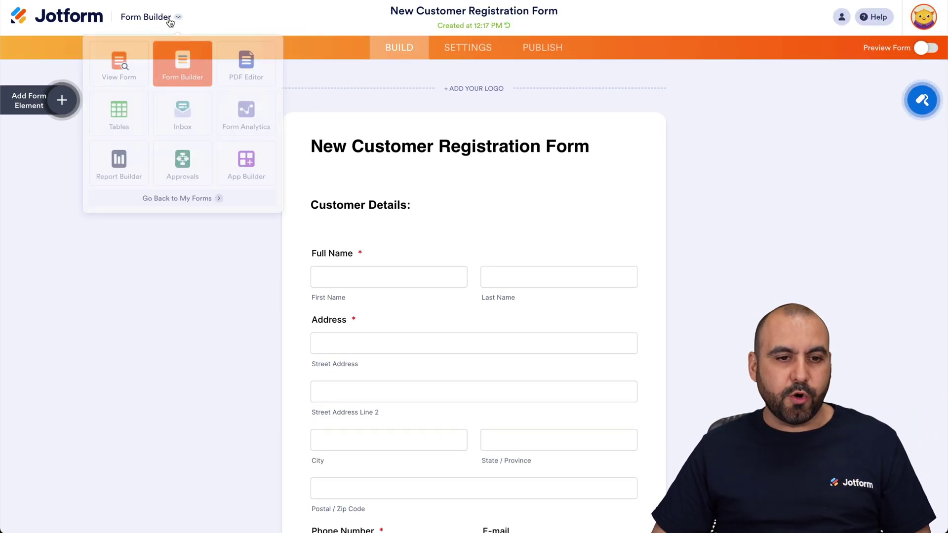
Step: Open the form's submissions in Jotform Tables and scroll right through all answer columns
{"action": "left_click", "coordinate": [122, 118]}
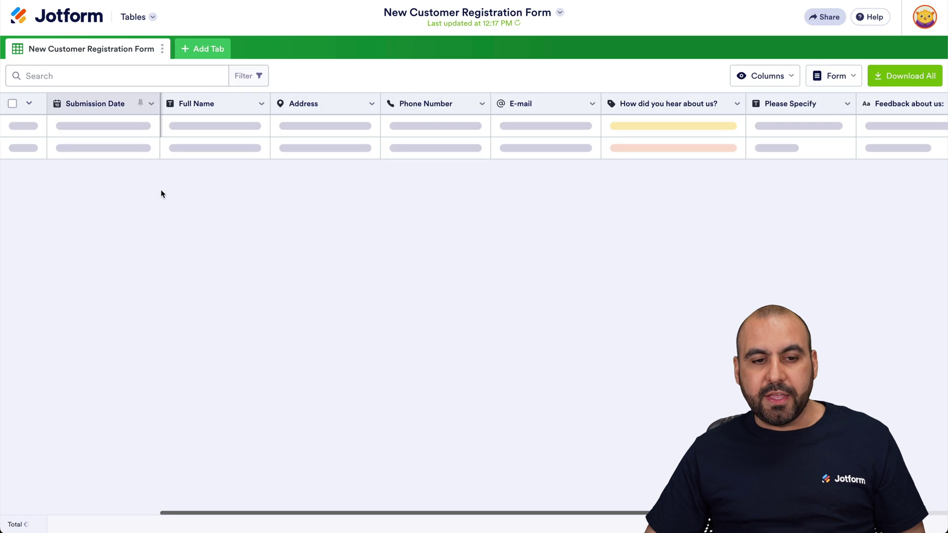
{"action": "mouse_move", "coordinate": [107, 134]}
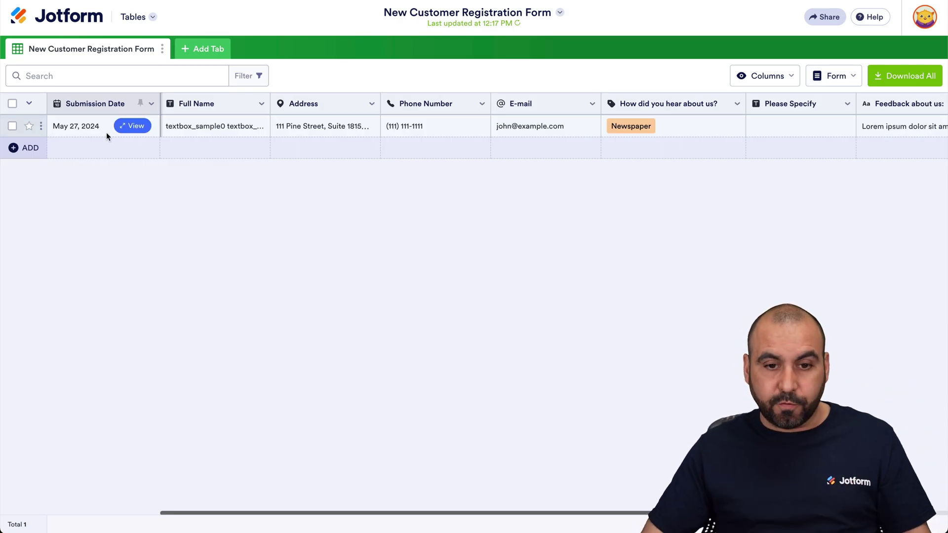
{"action": "scroll", "coordinate": [530, 257], "scroll_direction": "right", "scroll_amount": 10}
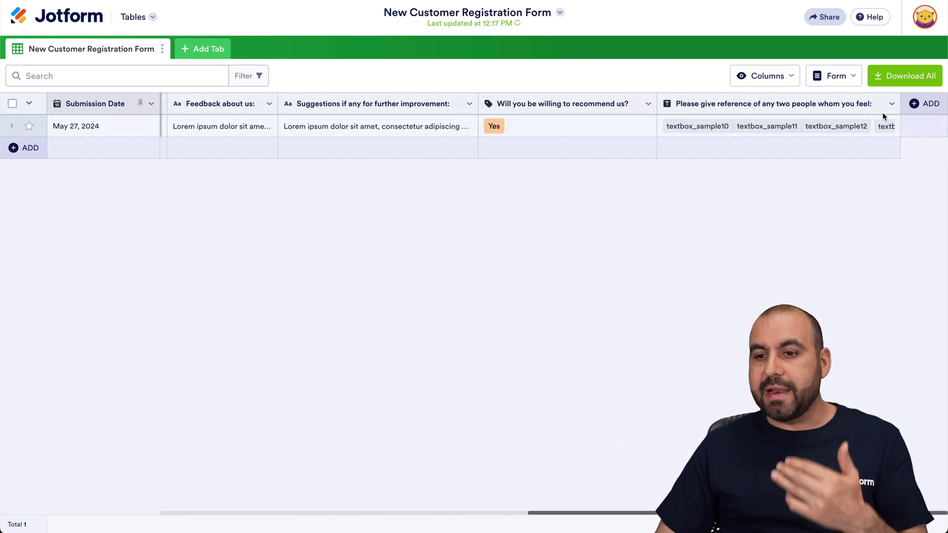
{"action": "mouse_move", "coordinate": [923, 127]}
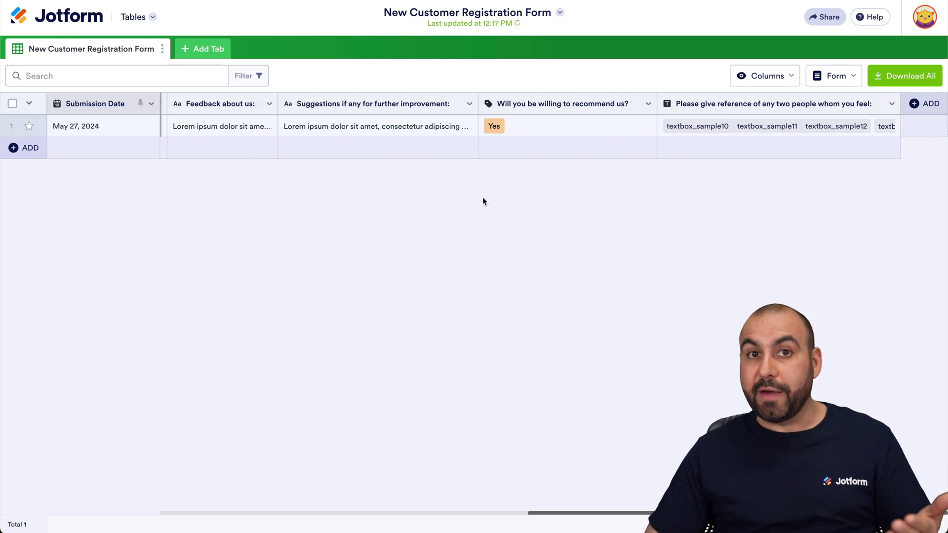
Step: Add a Send Data to Other Apps action column named 'Send Data'
{"action": "left_click", "coordinate": [920, 104]}
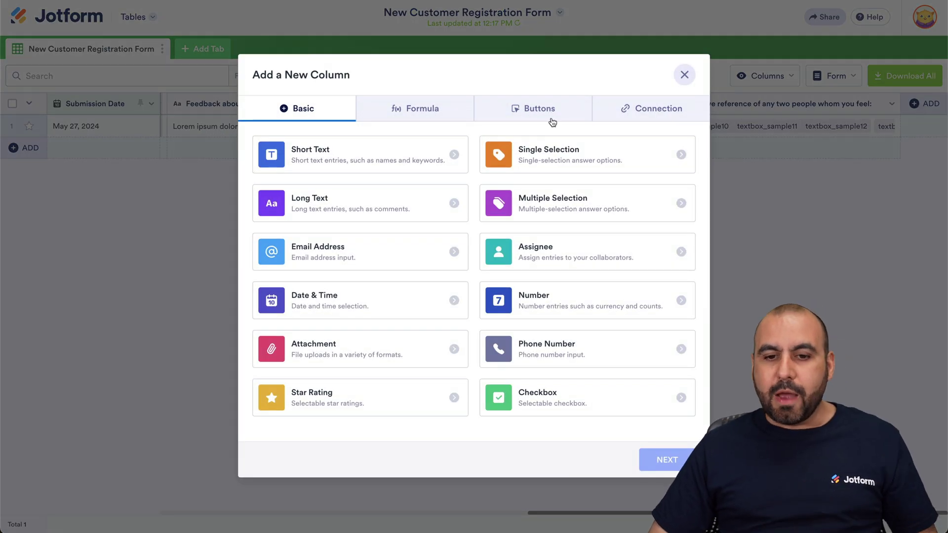
{"action": "left_click", "coordinate": [543, 117]}
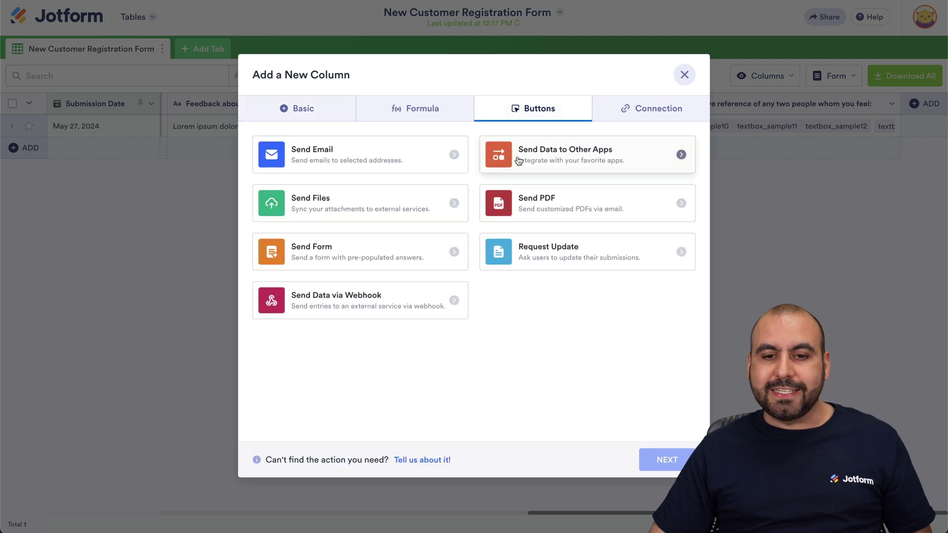
{"action": "left_click", "coordinate": [583, 159]}
{"action": "left_click", "coordinate": [661, 459]}
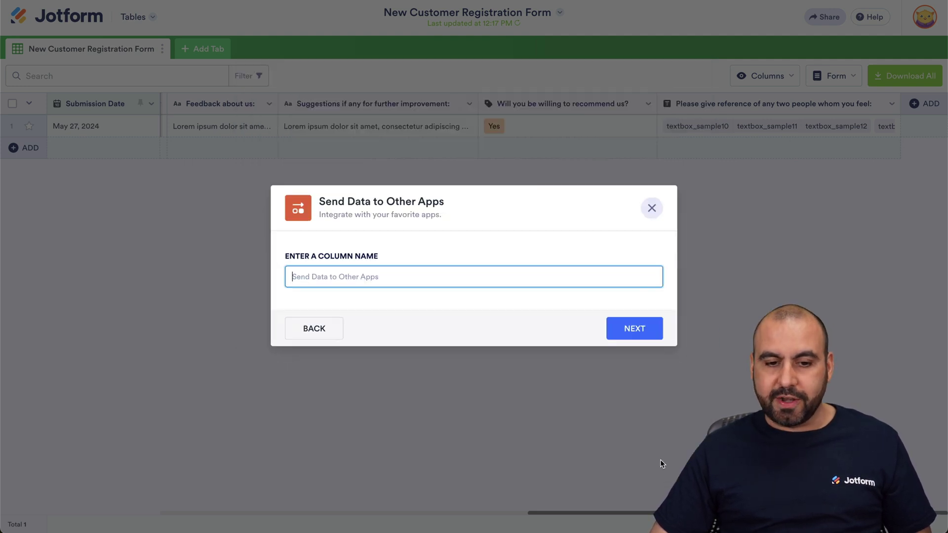
{"action": "type", "text": "Send "}
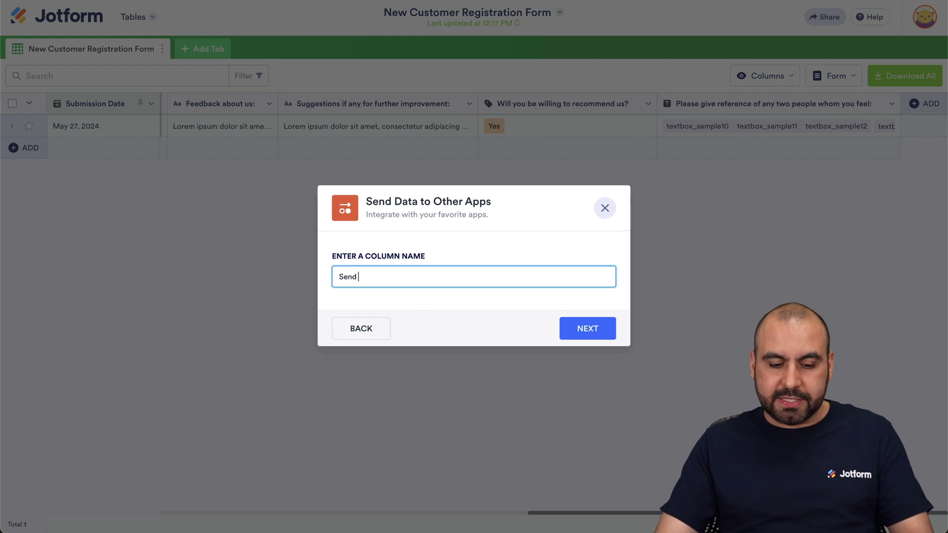
{"action": "type", "text": "Data"}
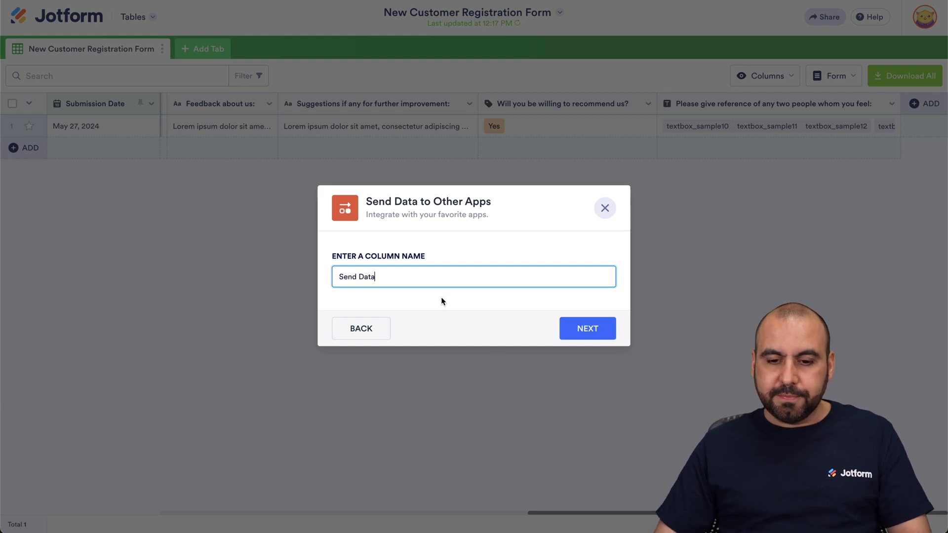
{"action": "left_click", "coordinate": [562, 328]}
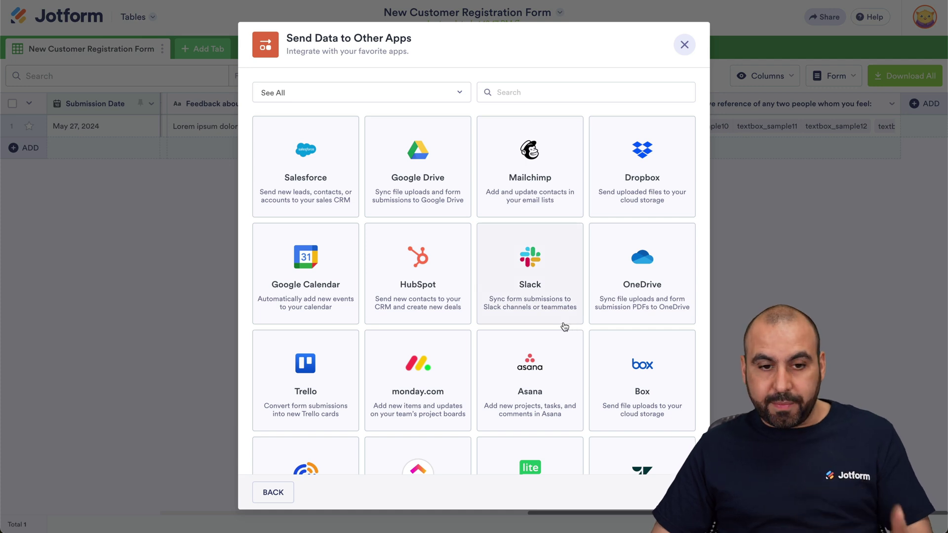
Step: Choose Trello for the Send Data column and authorize Jotform on the Trello account
{"action": "left_click", "coordinate": [286, 355]}
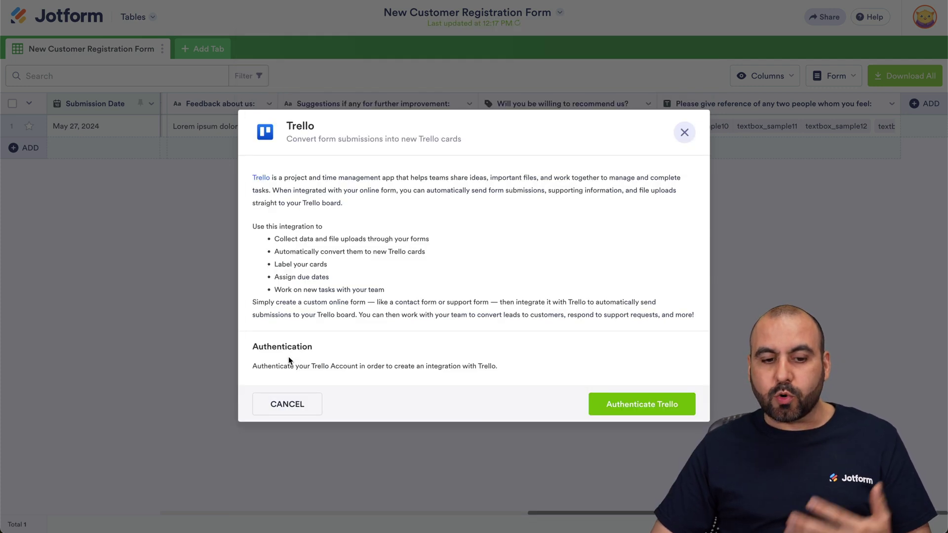
{"action": "left_click", "coordinate": [634, 402]}
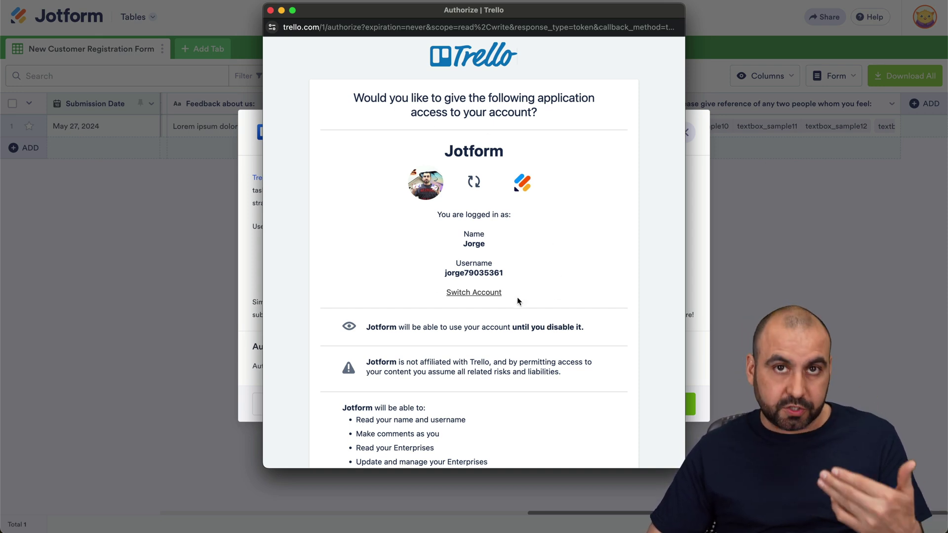
{"action": "scroll", "coordinate": [517, 298], "scroll_direction": "down", "scroll_amount": 10}
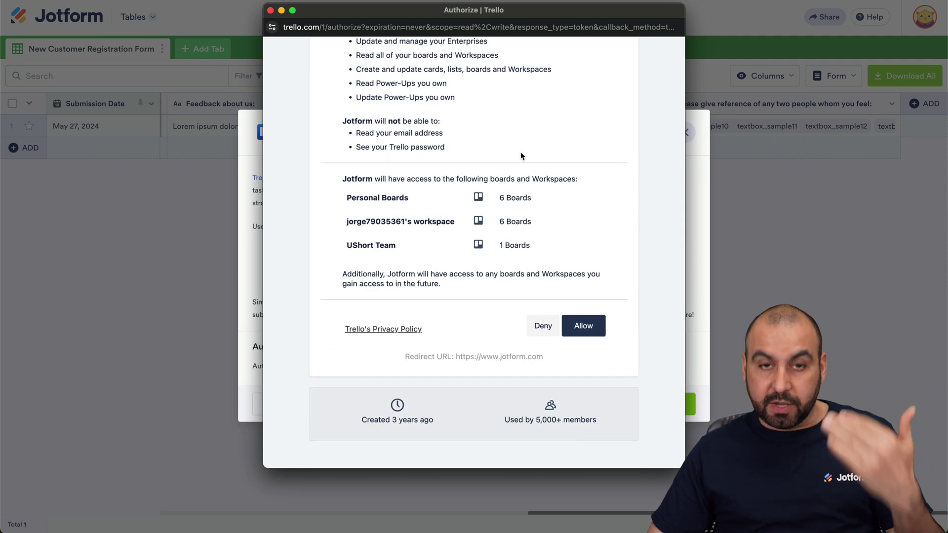
{"action": "left_click", "coordinate": [571, 325]}
{"action": "left_click", "coordinate": [375, 294]}
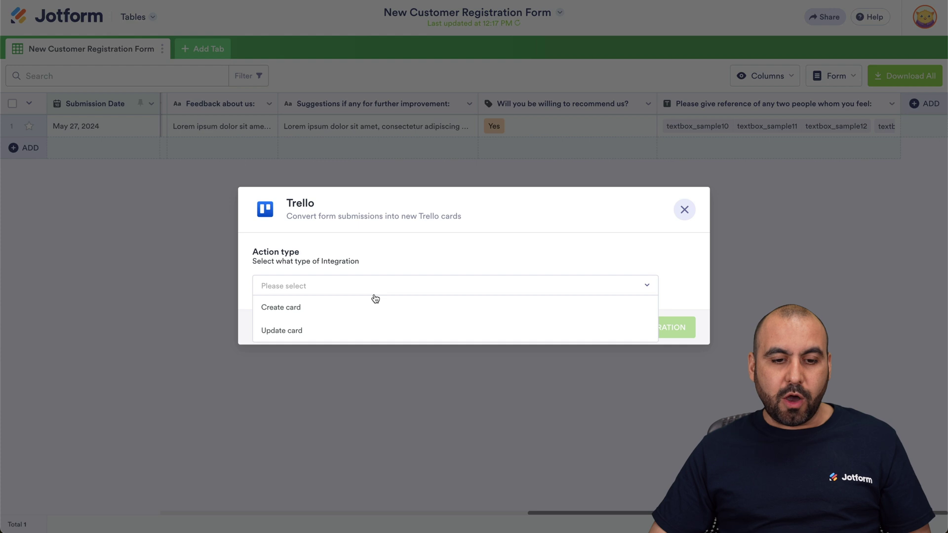
Step: Set the Trello action to Create card on the Jotform Test board's Pending list
{"action": "left_click", "coordinate": [286, 308]}
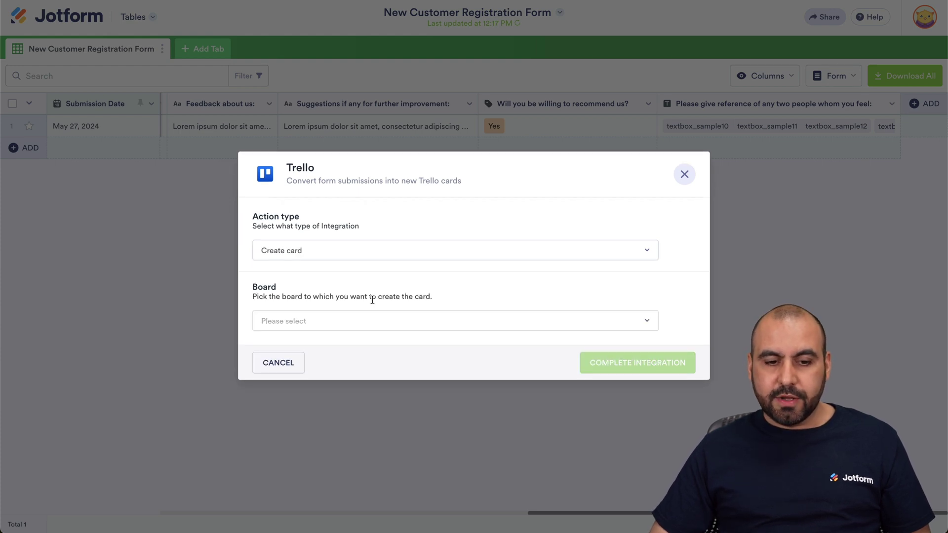
{"action": "left_click", "coordinate": [328, 322]}
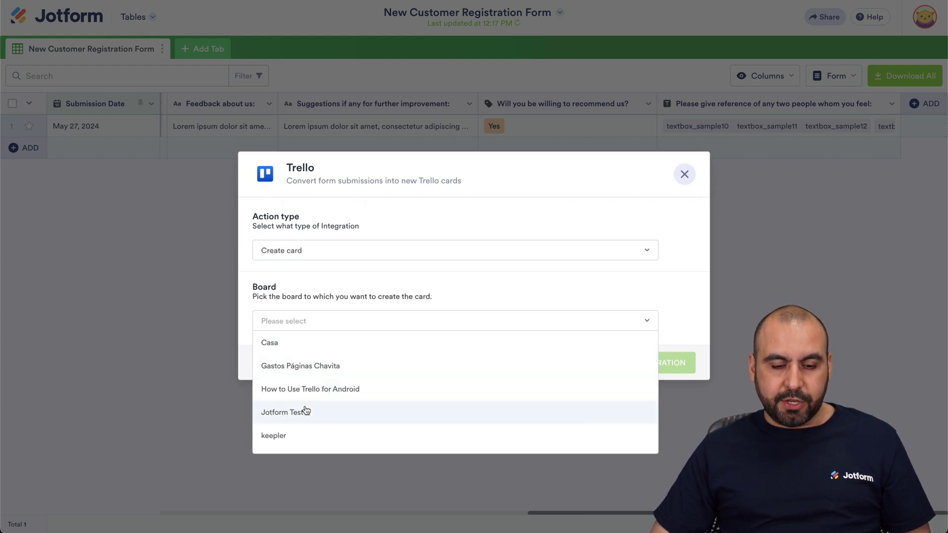
{"action": "left_click", "coordinate": [306, 410]}
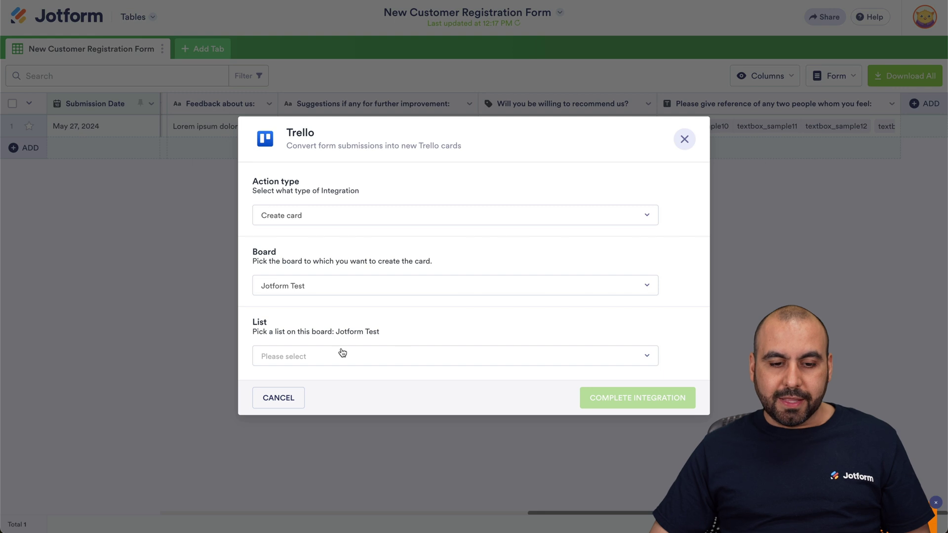
{"action": "left_click", "coordinate": [342, 353]}
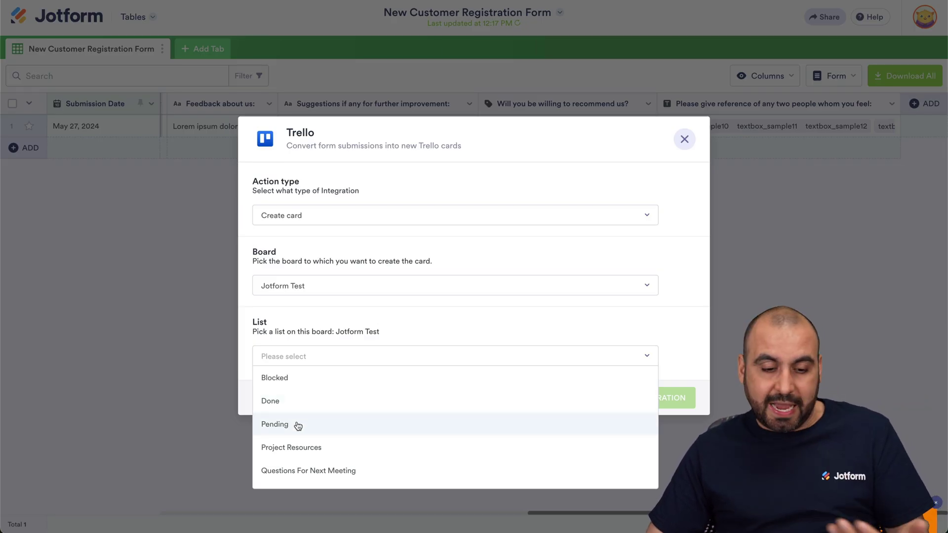
{"action": "left_click", "coordinate": [298, 426]}
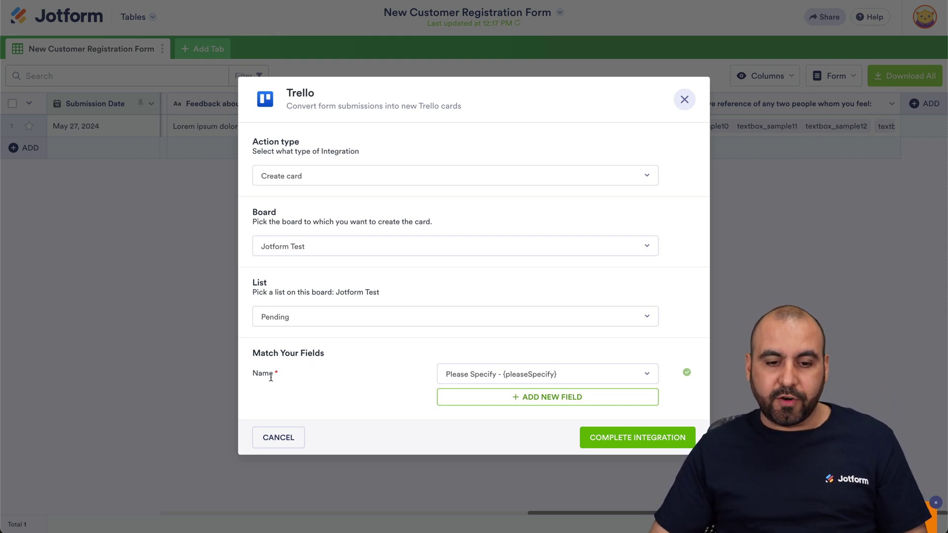
Step: Map card Name to Full Name and Description to Address, then complete the Trello integration
{"action": "left_click", "coordinate": [489, 378]}
{"action": "left_click", "coordinate": [505, 425]}
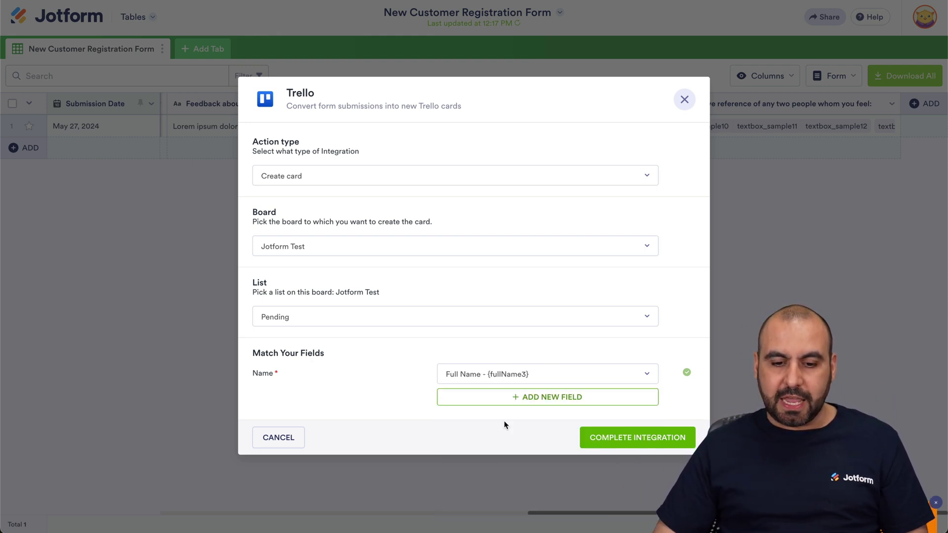
{"action": "left_click", "coordinate": [542, 397]}
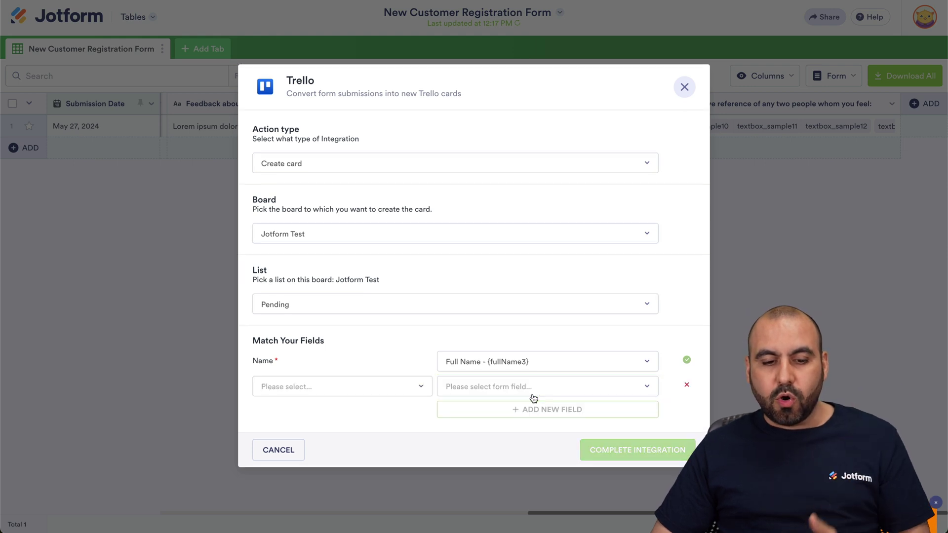
{"action": "left_click", "coordinate": [381, 392]}
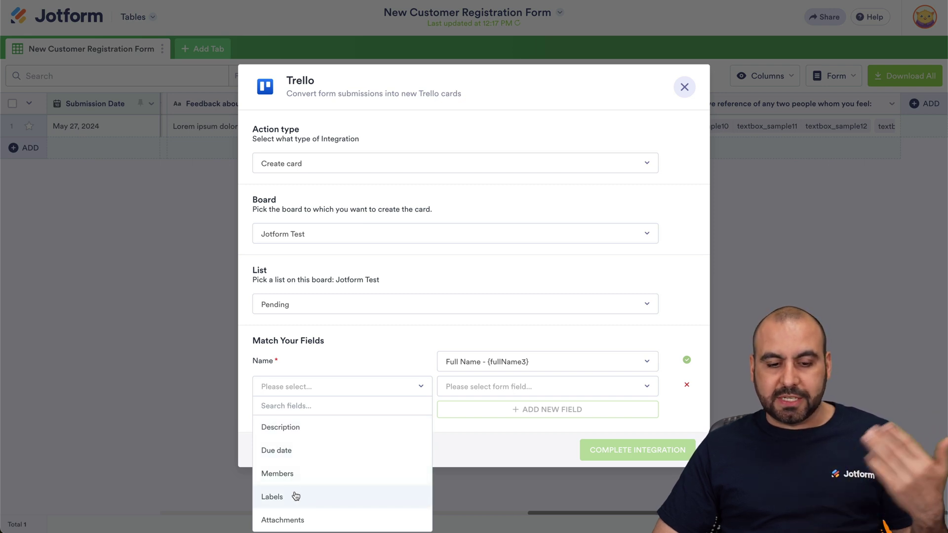
{"action": "left_click", "coordinate": [324, 431]}
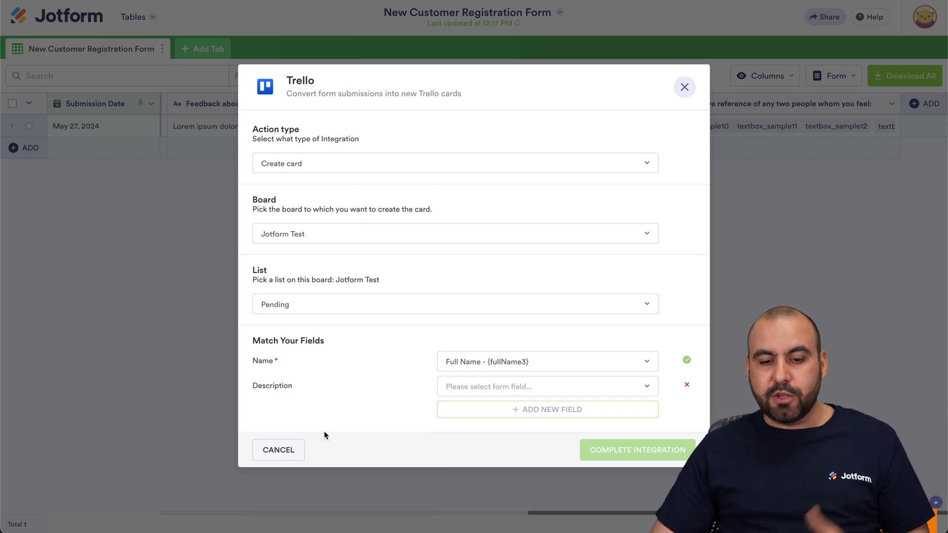
{"action": "left_click", "coordinate": [491, 392]}
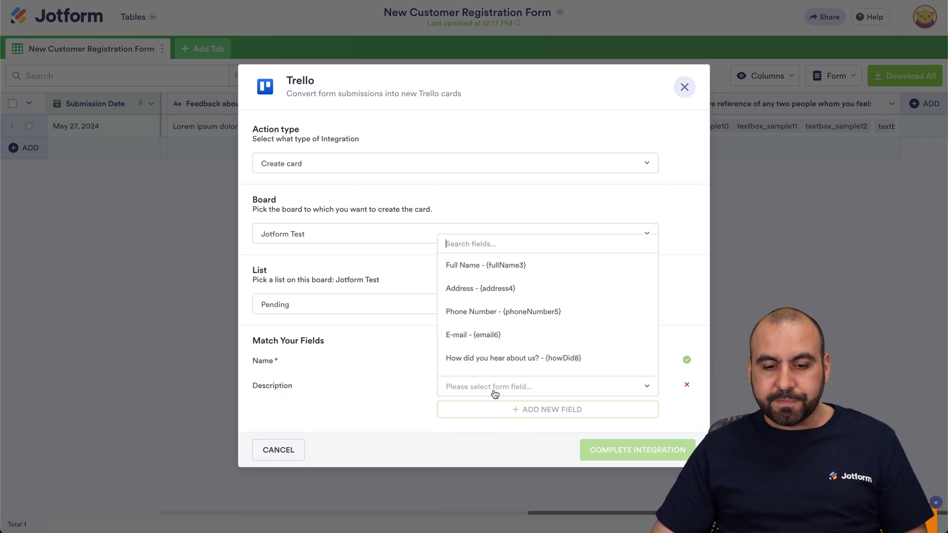
{"action": "left_click", "coordinate": [527, 291]}
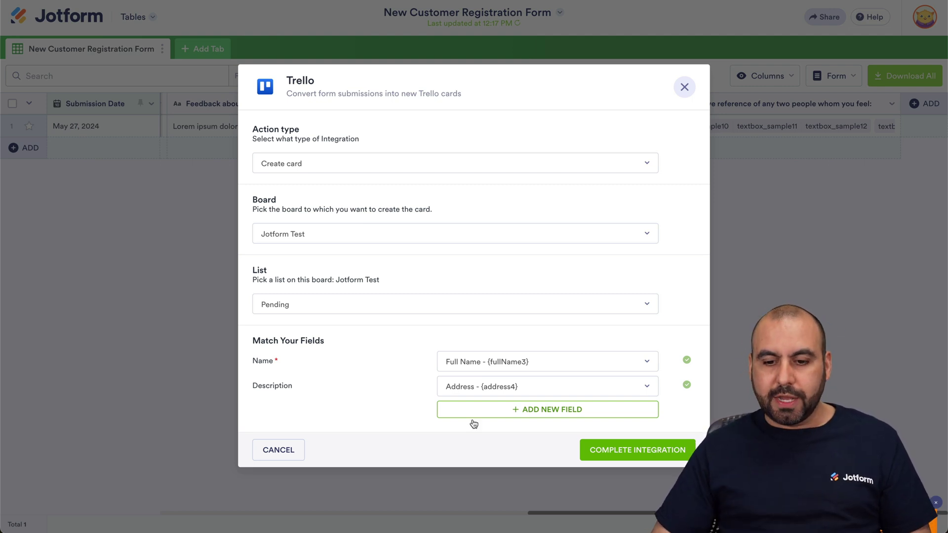
{"action": "left_click", "coordinate": [631, 450]}
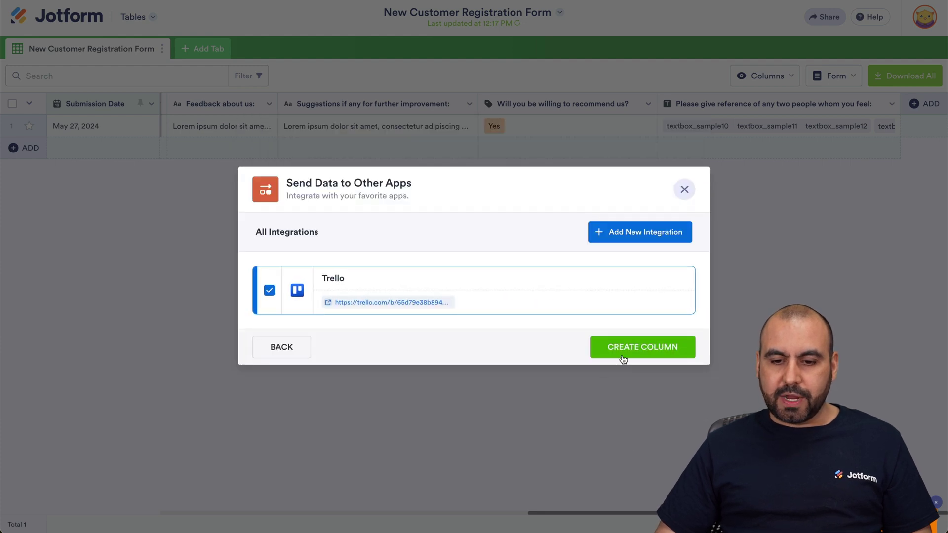
Step: Create the Send Data column linked to the Trello integration and scroll back to the first columns
{"action": "left_click", "coordinate": [621, 354]}
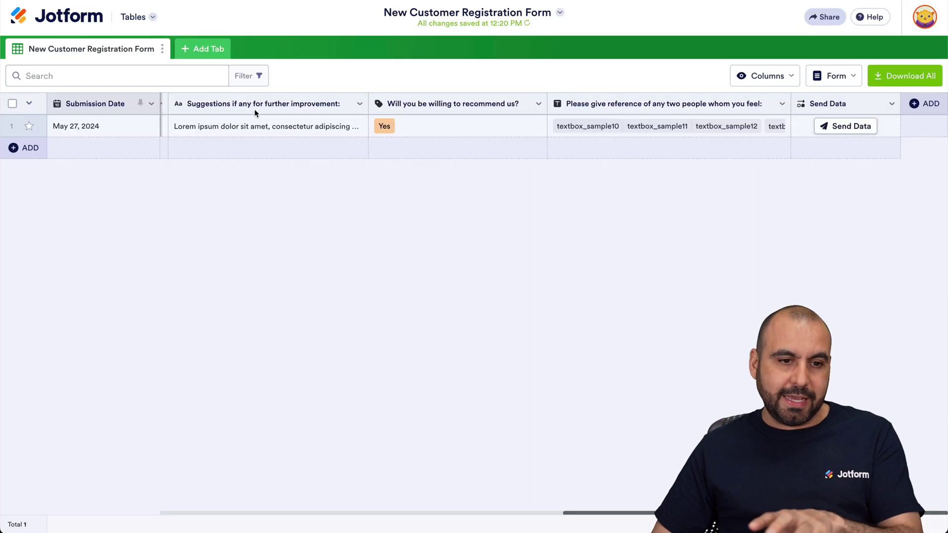
{"action": "scroll", "coordinate": [262, 138], "scroll_direction": "left", "scroll_amount": 10}
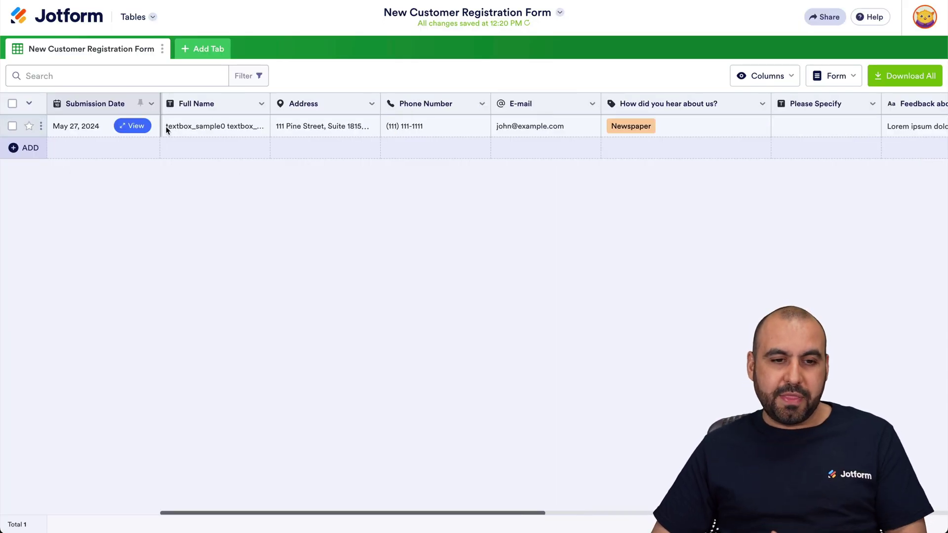
Step: Replace the row's Full Name with the customer's first and last name and send the row to Trello
{"action": "left_click", "coordinate": [213, 126]}
{"action": "left_click", "coordinate": [215, 126]}
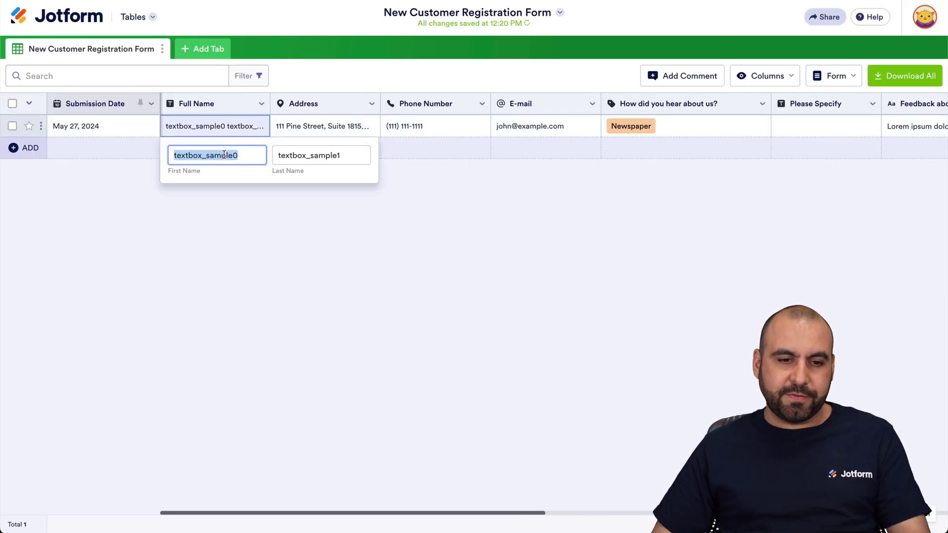
{"action": "key", "text": "Tab"}
{"action": "left_click", "coordinate": [408, 173]}
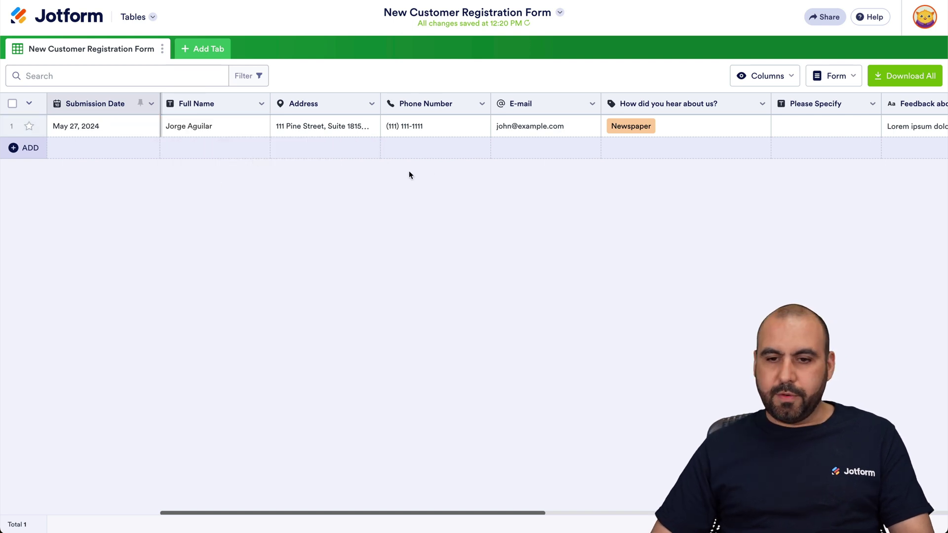
{"action": "scroll", "coordinate": [644, 136], "scroll_direction": "right", "scroll_amount": 10}
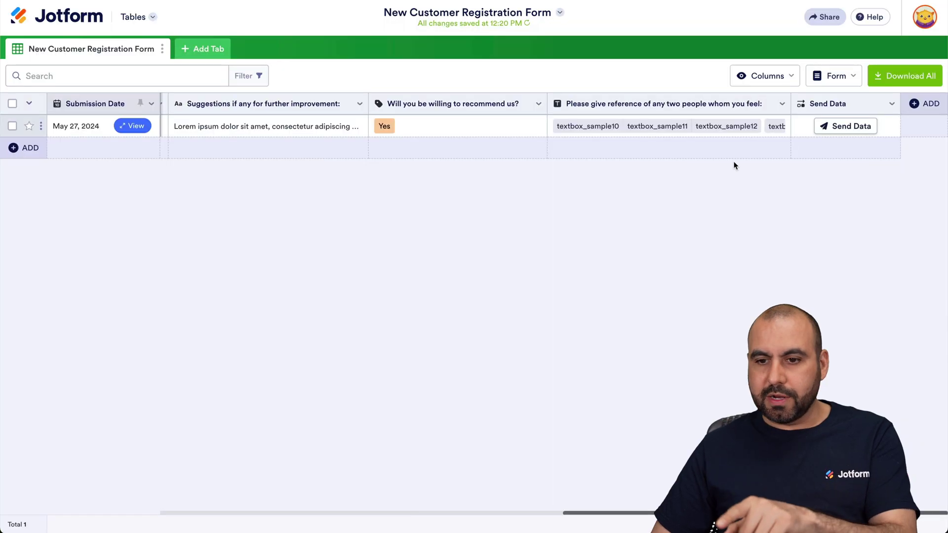
{"action": "left_click", "coordinate": [854, 129]}
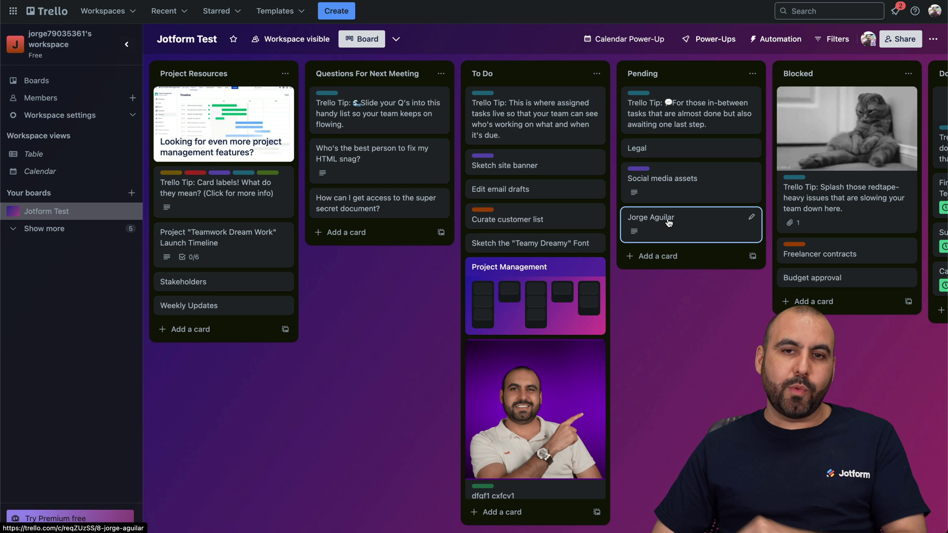
Step: Open the new Pending card in Trello and check its customer-name title and address description
{"action": "left_click", "coordinate": [659, 222]}
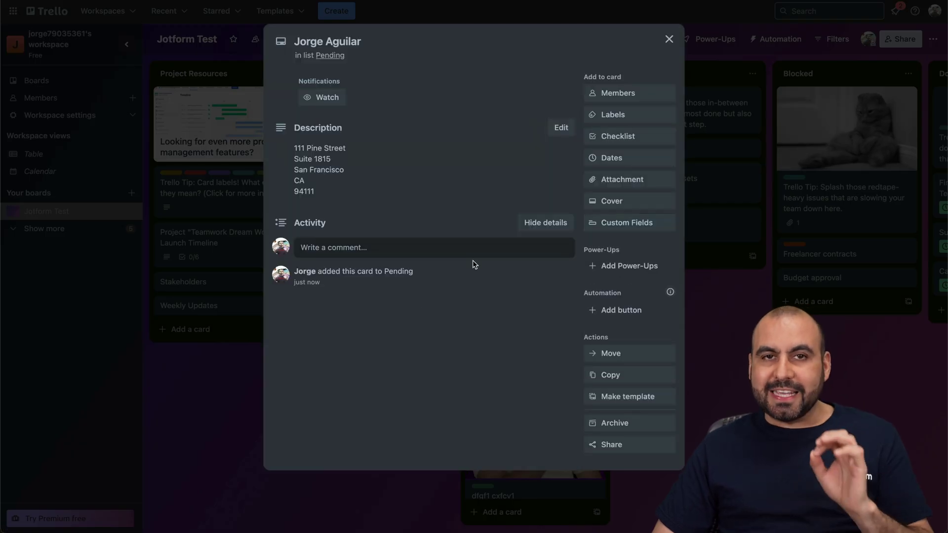
{"action": "left_click", "coordinate": [299, 42]}
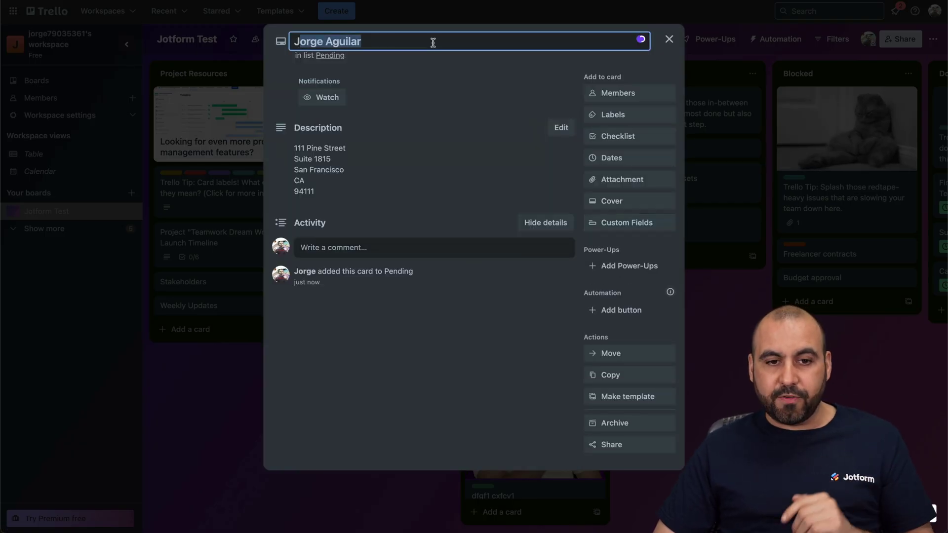
{"action": "left_click_drag", "start_coordinate": [296, 150], "coordinate": [369, 203]}
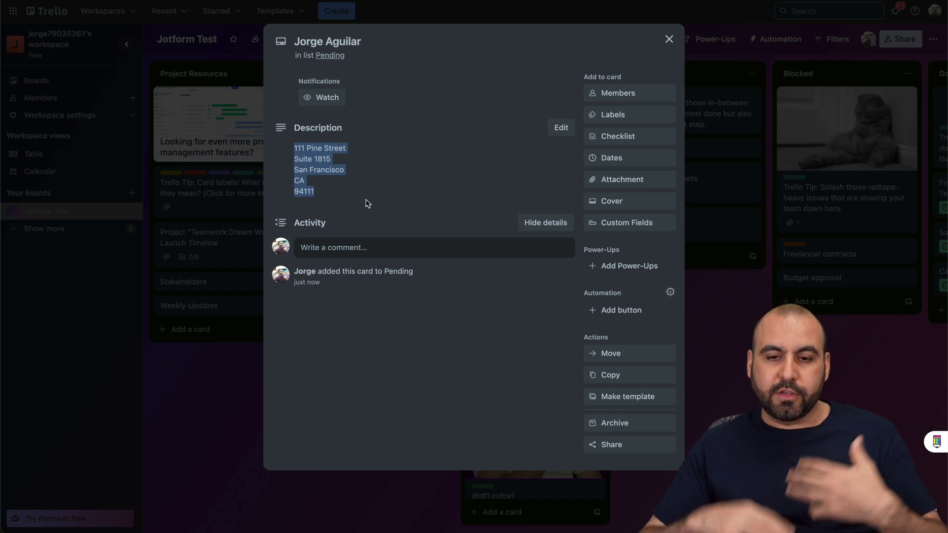
{"action": "left_click", "coordinate": [444, 199]}
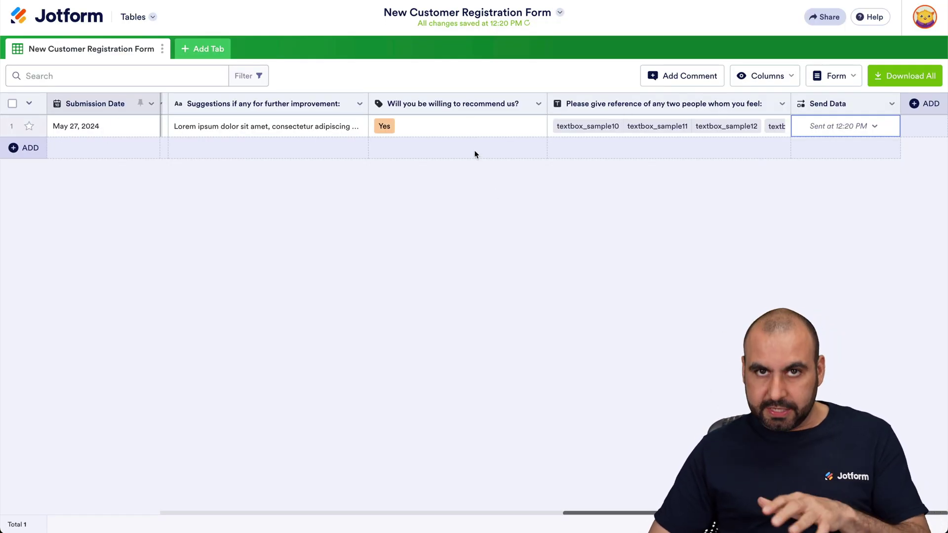
Step: Resend the test row's data to Trello from its Send Data cell
{"action": "scroll", "coordinate": [474, 152], "scroll_direction": "left", "scroll_amount": 5}
{"action": "scroll", "coordinate": [533, 151], "scroll_direction": "right", "scroll_amount": 5}
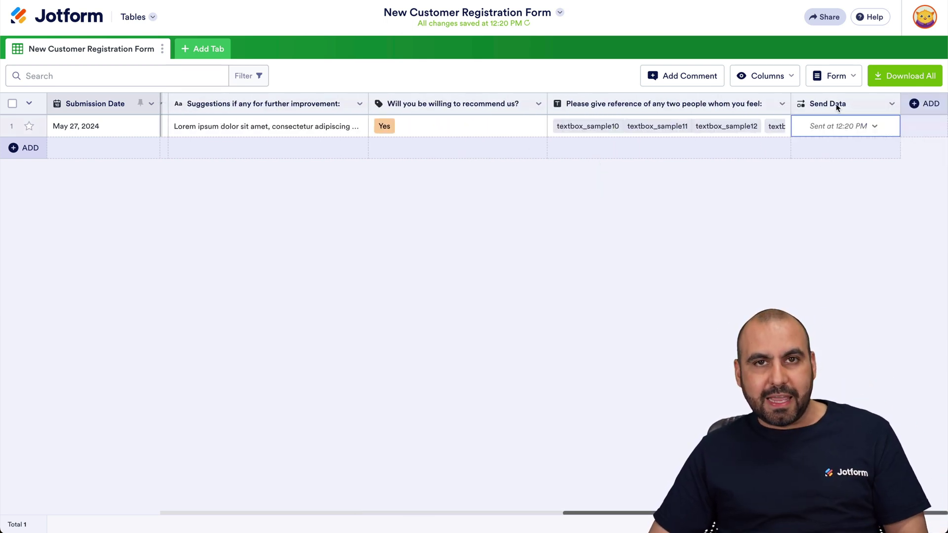
{"action": "left_click", "coordinate": [872, 128]}
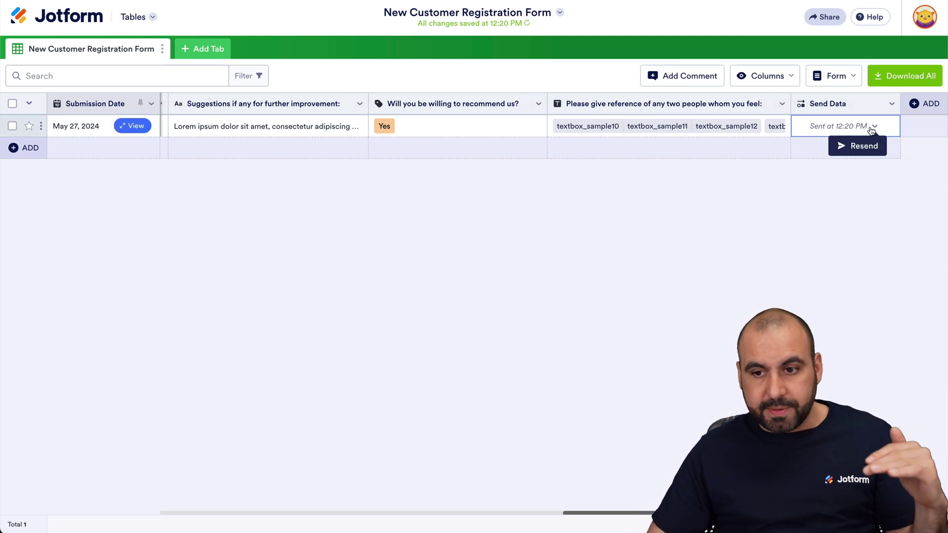
{"action": "left_click", "coordinate": [859, 146]}
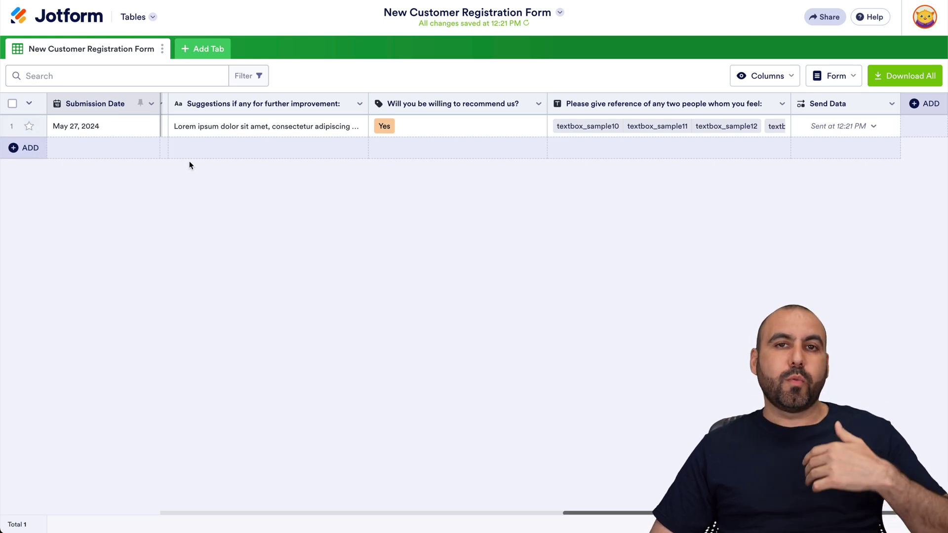
Step: Open the live registration form via View Form, fill it in and submit a new test entry
{"action": "left_click", "coordinate": [123, 22]}
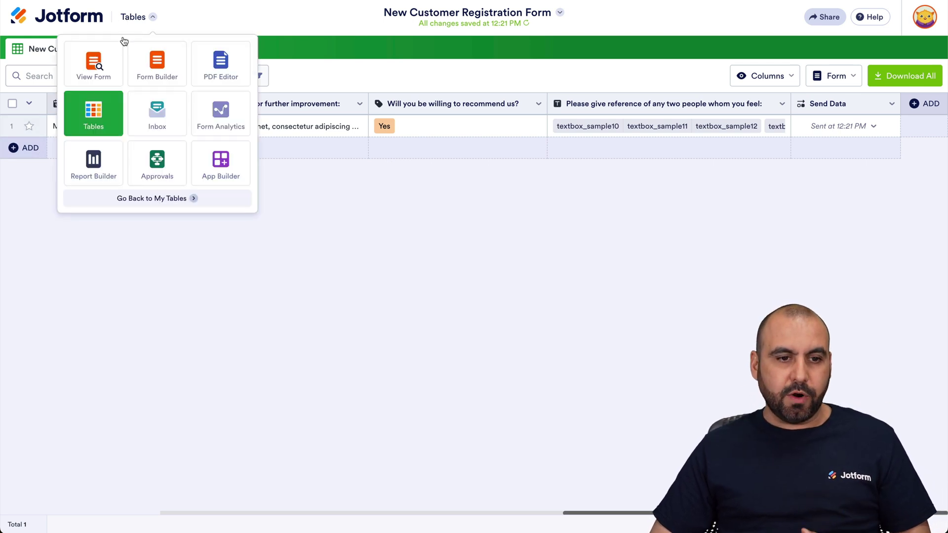
{"action": "left_click", "coordinate": [108, 74]}
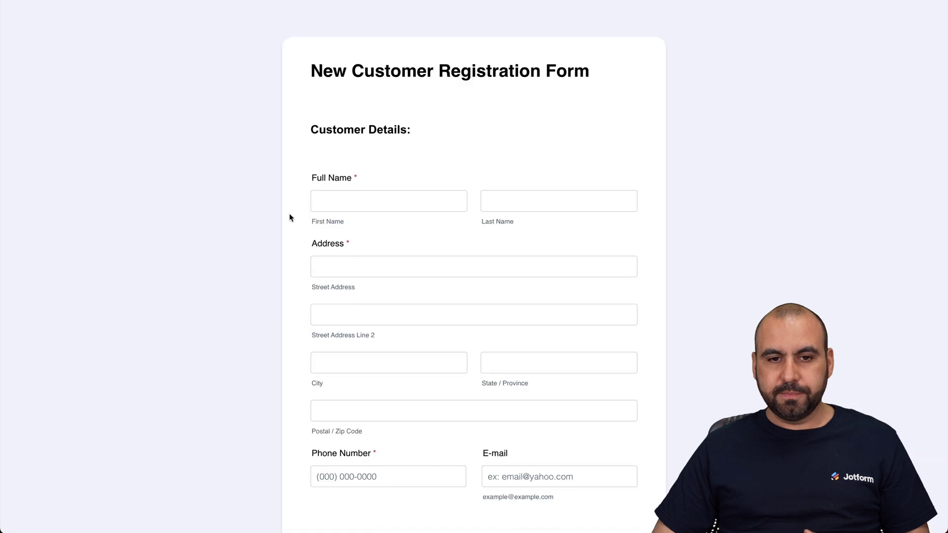
{"action": "left_click", "coordinate": [359, 204]}
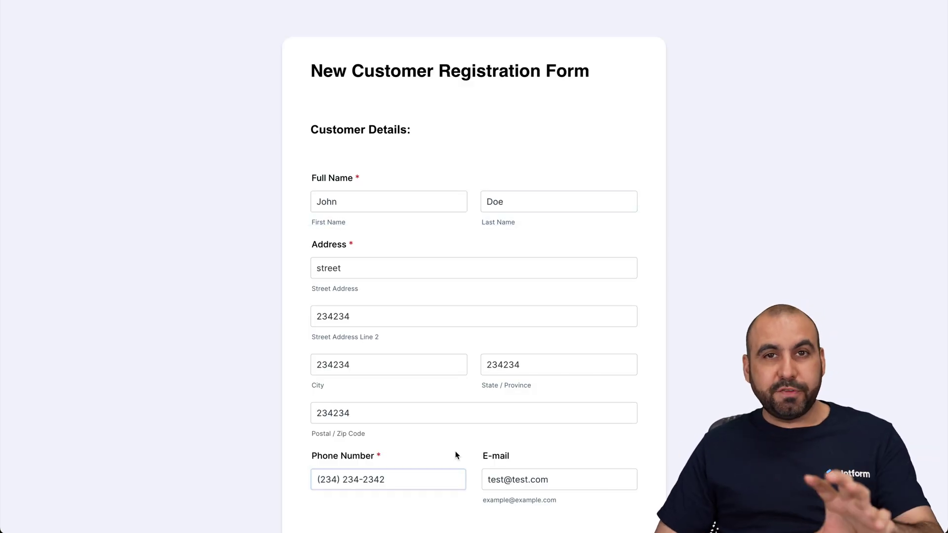
{"action": "scroll", "coordinate": [456, 454], "scroll_direction": "down", "scroll_amount": 10}
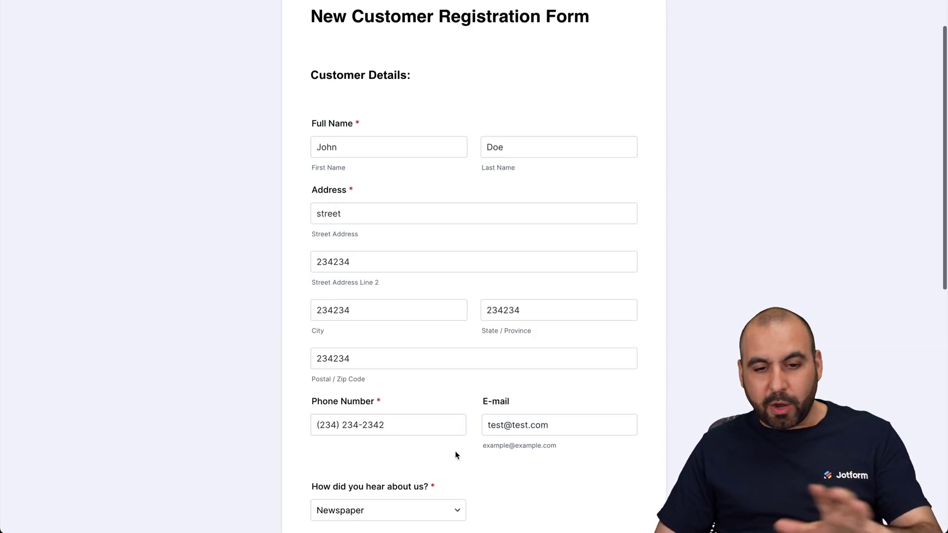
{"action": "left_click", "coordinate": [473, 494]}
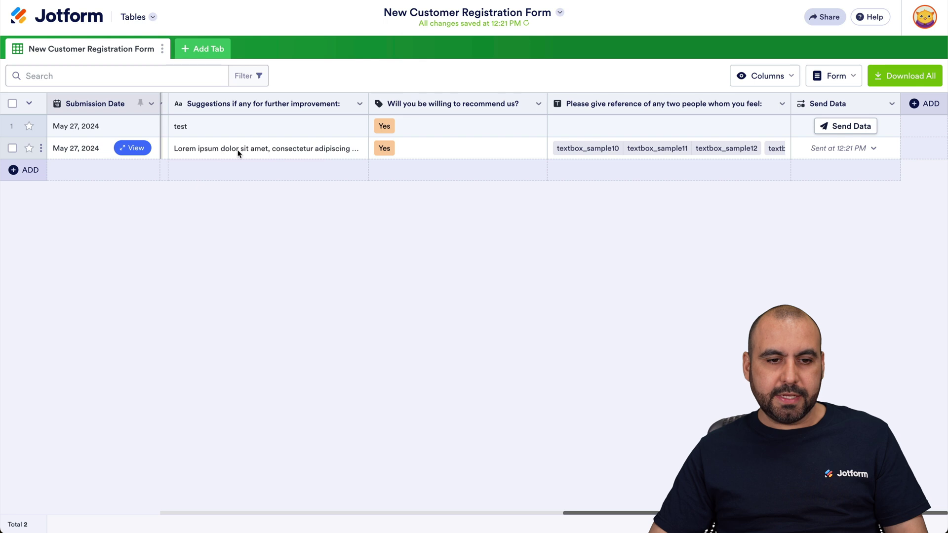
Step: Scroll the table sideways to review the new second row's columns
{"action": "scroll", "coordinate": [237, 152], "scroll_direction": "left", "scroll_amount": 10}
{"action": "scroll", "coordinate": [235, 154], "scroll_direction": "left", "scroll_amount": 5}
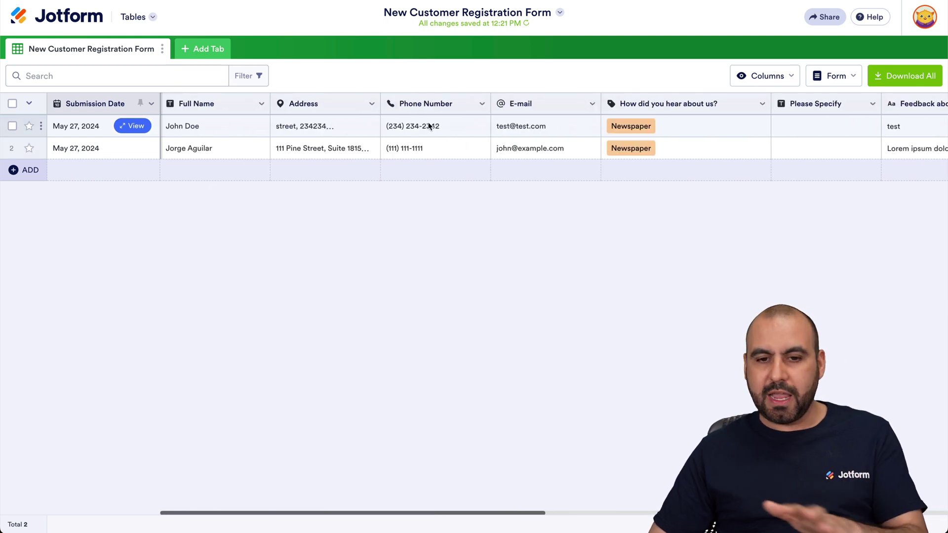
{"action": "scroll", "coordinate": [482, 122], "scroll_direction": "right", "scroll_amount": 15}
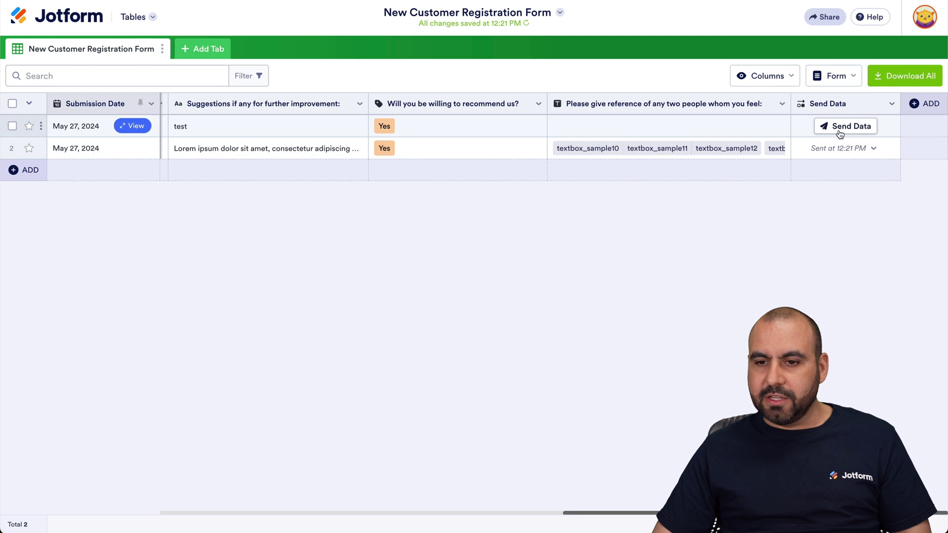
Step: Send the new row to Trello, inspect its new Pending card, then return to Jotform
{"action": "left_click", "coordinate": [843, 127]}
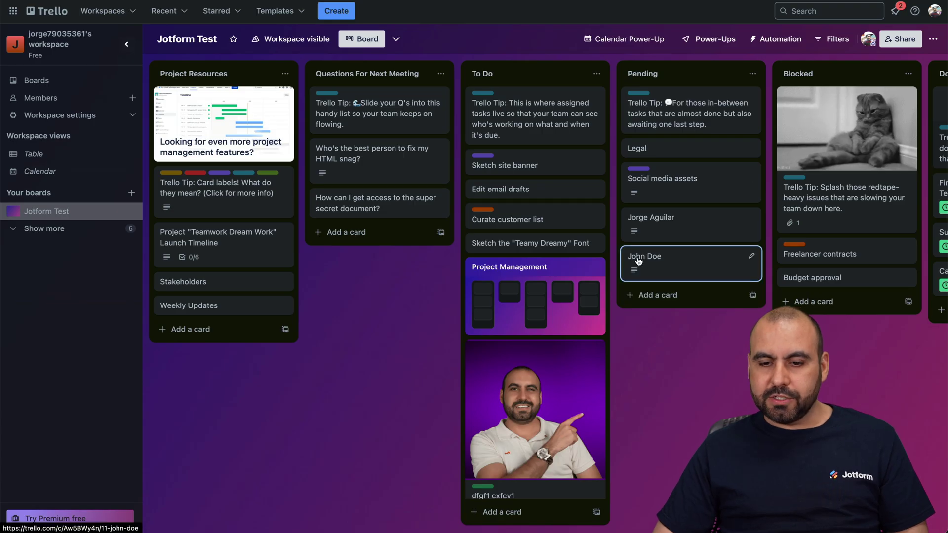
{"action": "left_click", "coordinate": [626, 258]}
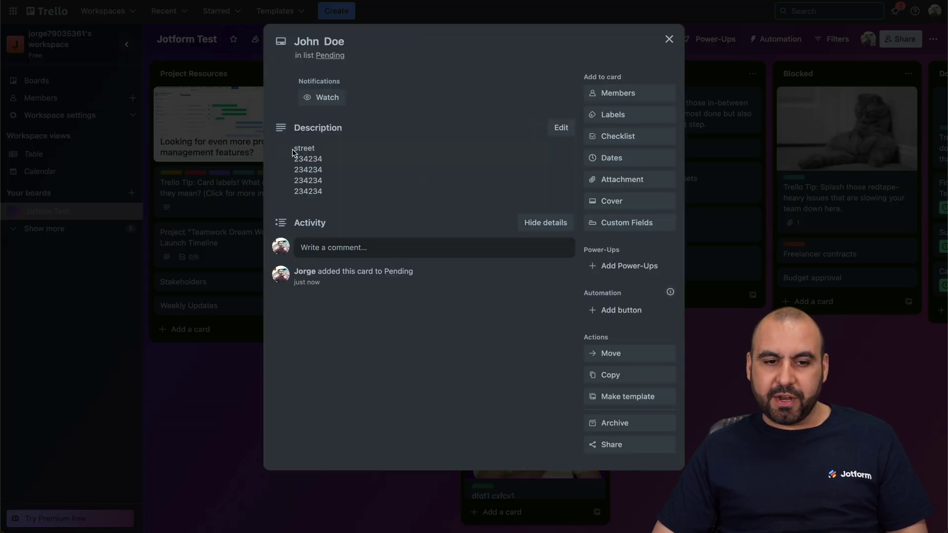
{"action": "left_click_drag", "start_coordinate": [293, 149], "coordinate": [341, 196]}
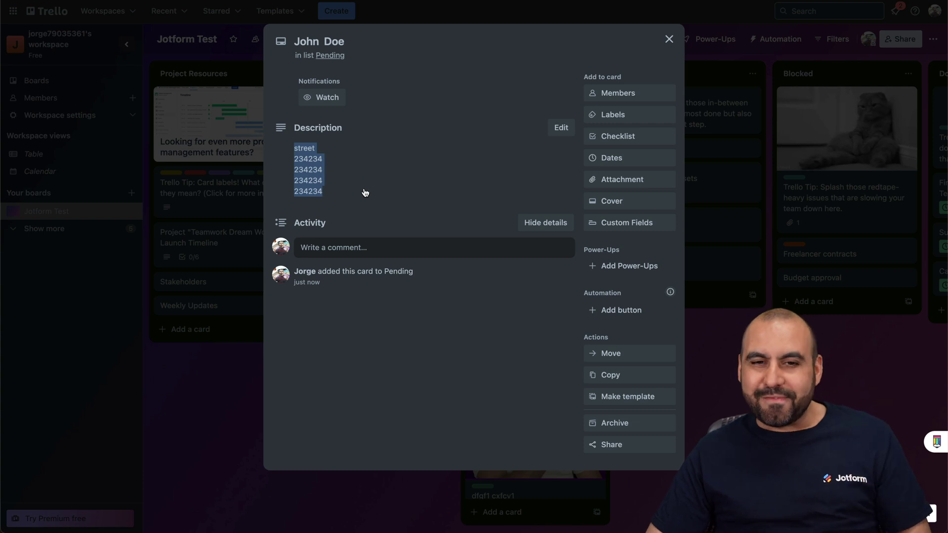
{"action": "left_click", "coordinate": [668, 41]}
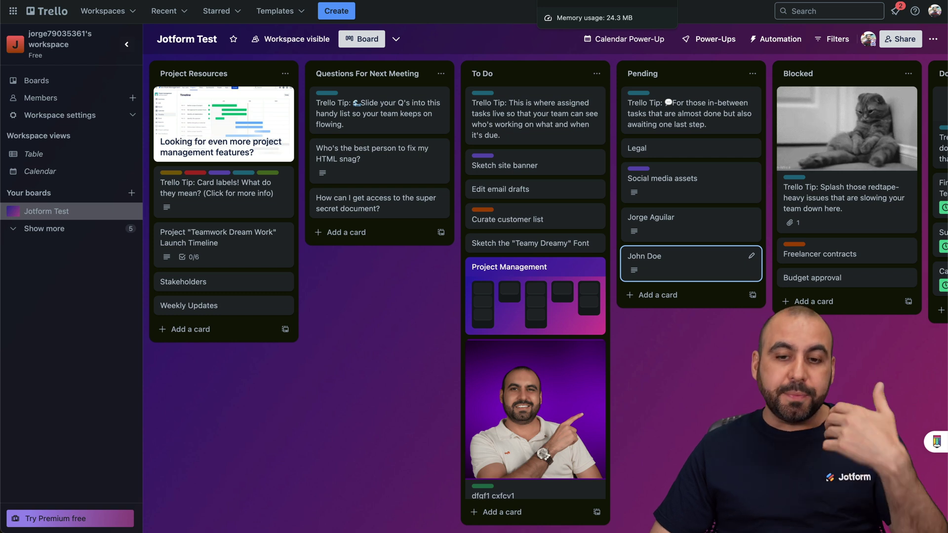
{"action": "left_click", "coordinate": [375, 1]}
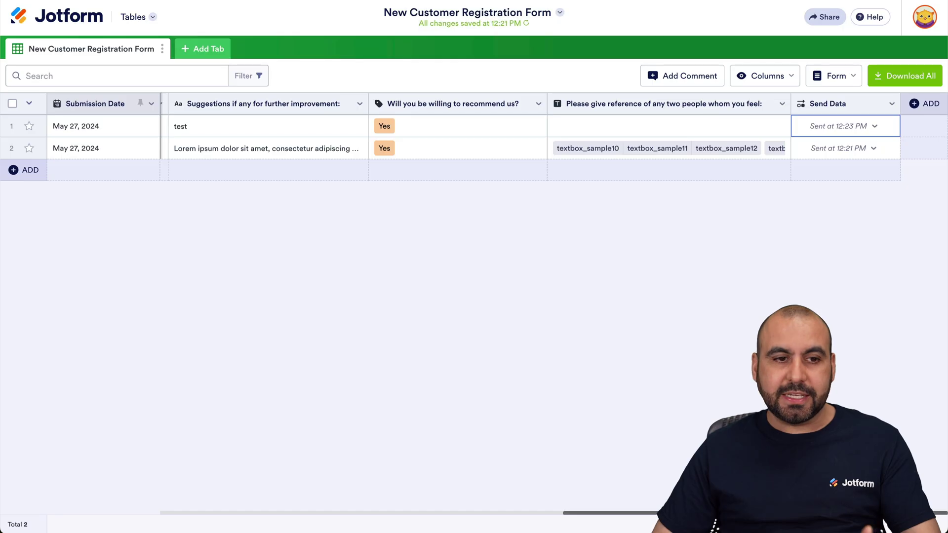
Step: Reopen the New Customer Registration Form table from My Forms and scroll to its last columns
{"action": "left_click", "coordinate": [60, 15]}
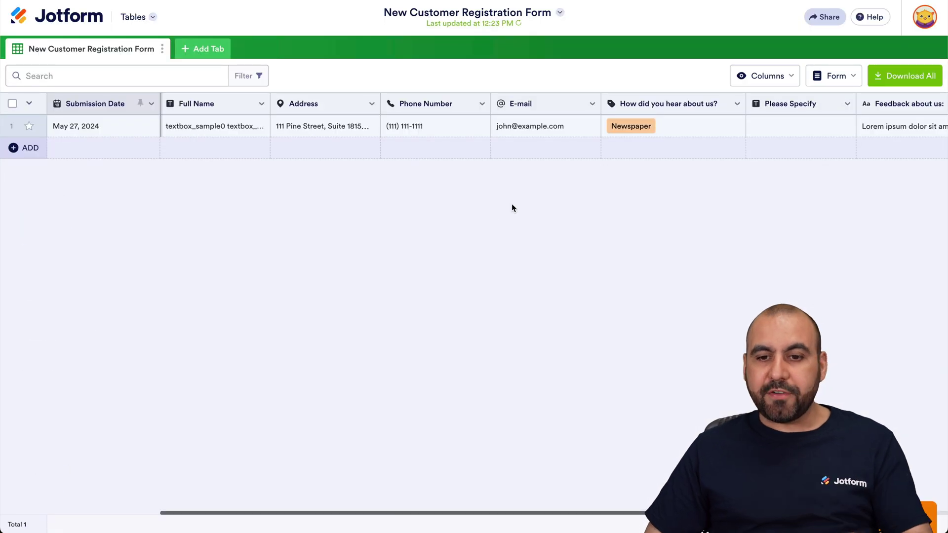
{"action": "scroll", "coordinate": [500, 210], "scroll_direction": "right", "scroll_amount": 10}
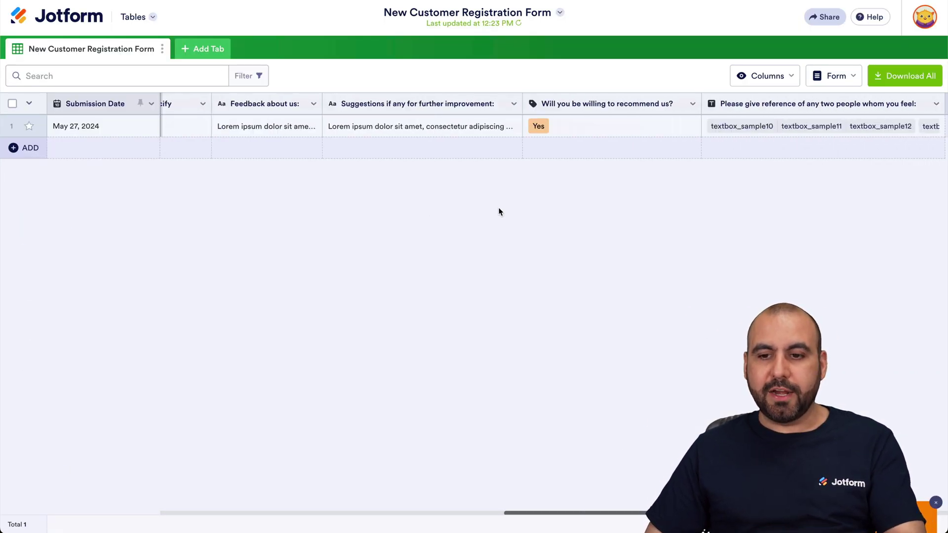
{"action": "scroll", "coordinate": [499, 212], "scroll_direction": "right", "scroll_amount": 2}
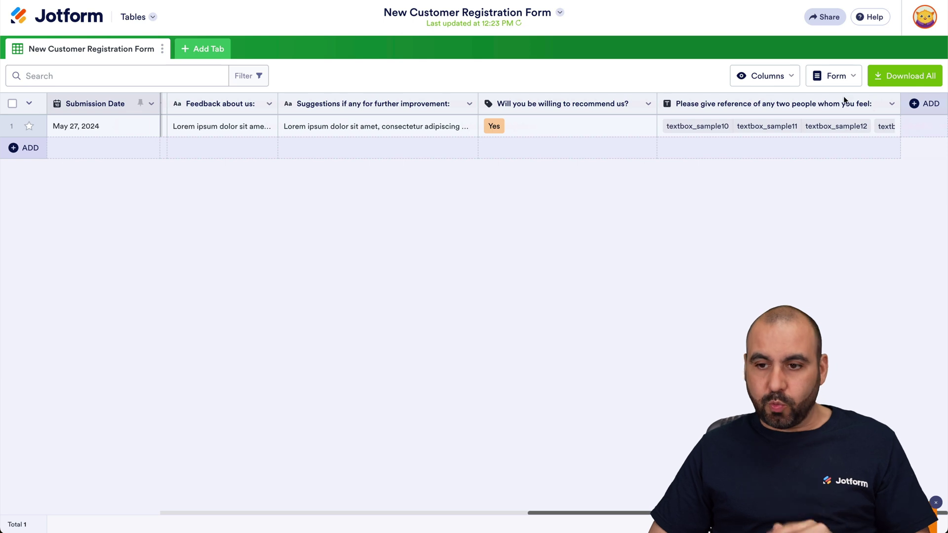
Step: Add a Send Data to Other Apps button column named 'Trello Update'
{"action": "left_click", "coordinate": [915, 105]}
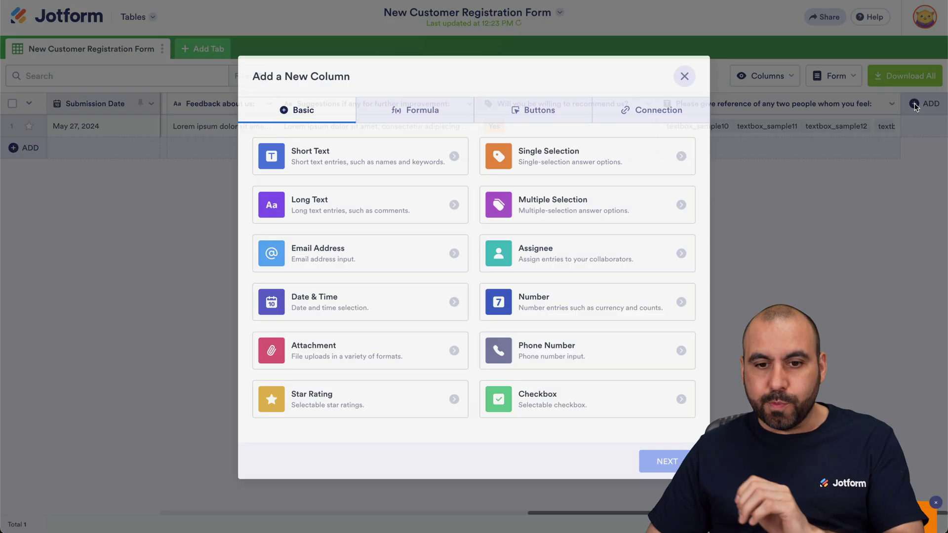
{"action": "left_click", "coordinate": [534, 114]}
{"action": "left_click", "coordinate": [549, 158]}
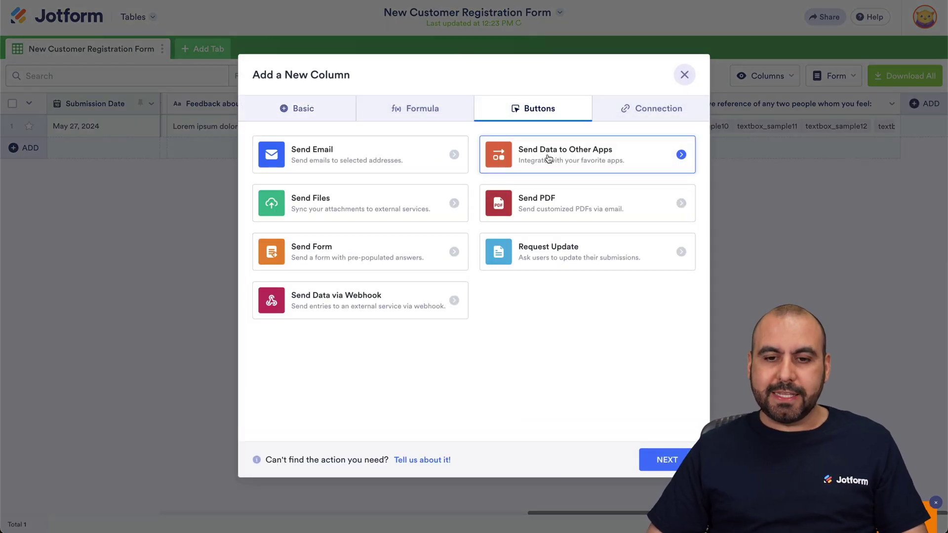
{"action": "left_click", "coordinate": [675, 462]}
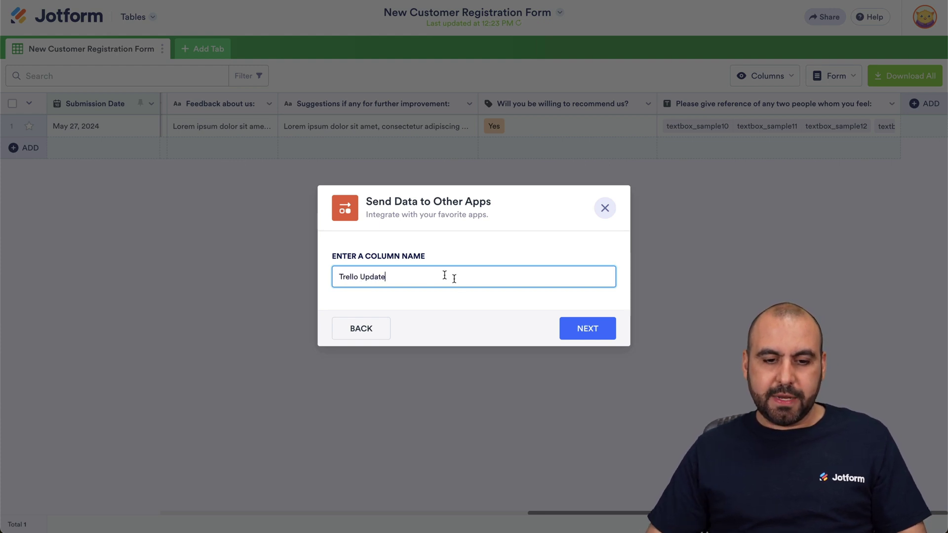
{"action": "left_click", "coordinate": [568, 334]}
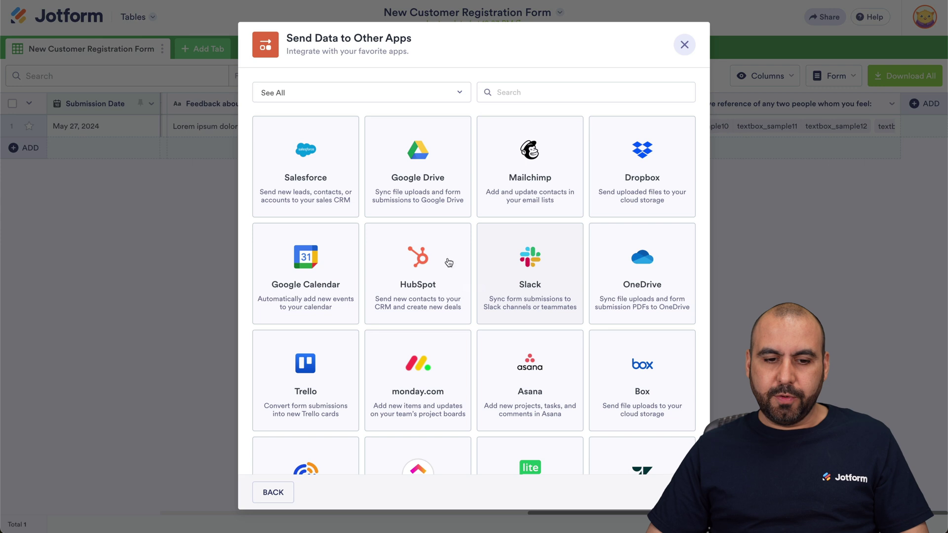
Step: Choose Trello as the target app and authorize Jotform's access to the Trello account
{"action": "left_click", "coordinate": [331, 367]}
{"action": "left_click", "coordinate": [611, 414]}
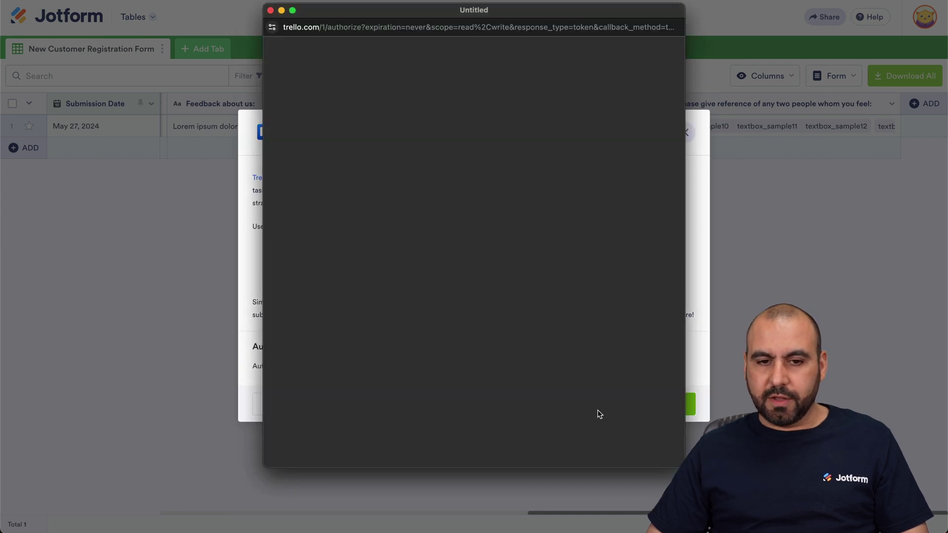
{"action": "scroll", "coordinate": [538, 341], "scroll_direction": "down", "scroll_amount": 10}
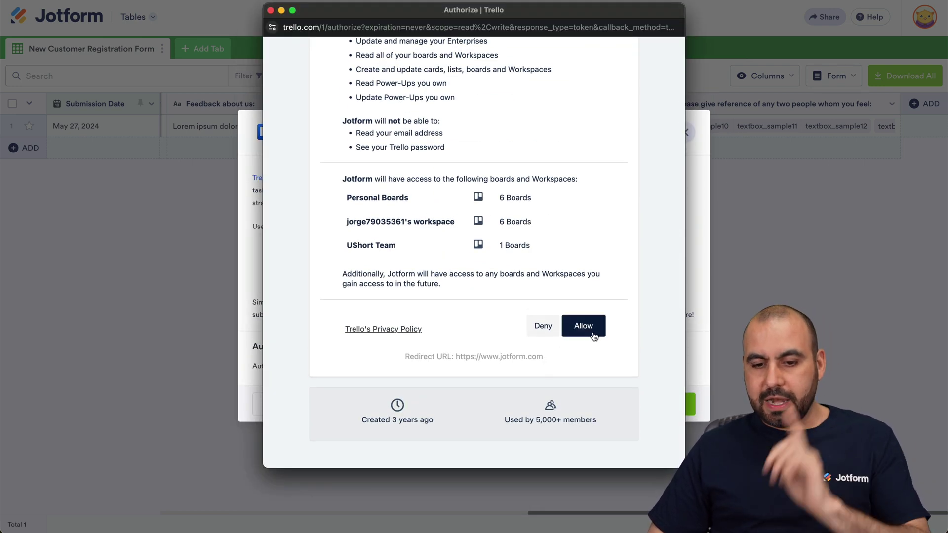
{"action": "left_click", "coordinate": [593, 334]}
Step: Set the action to Update card on board Jotform Test, list Pending, picking the card after John Doe
{"action": "left_click", "coordinate": [444, 293]}
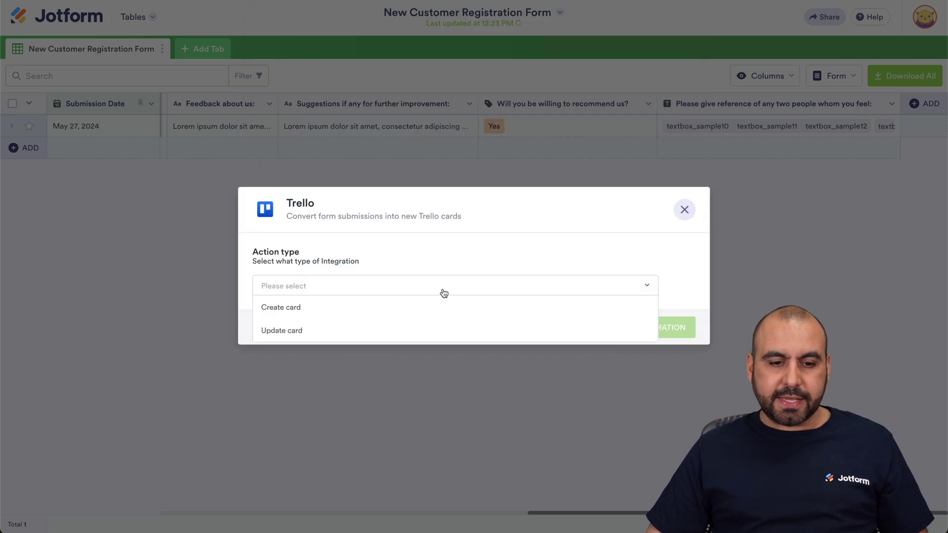
{"action": "left_click", "coordinate": [271, 332]}
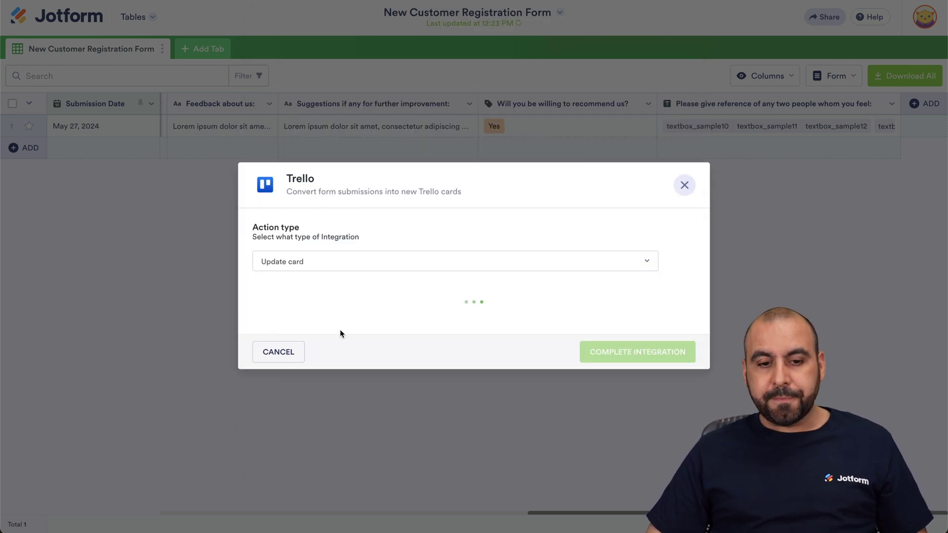
{"action": "left_click", "coordinate": [372, 321]}
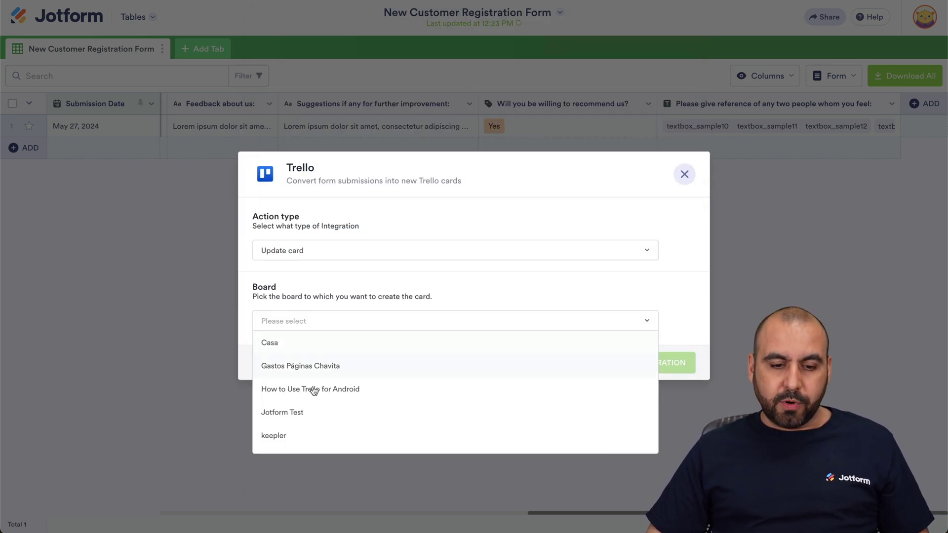
{"action": "left_click", "coordinate": [308, 416]}
{"action": "left_click", "coordinate": [354, 363]}
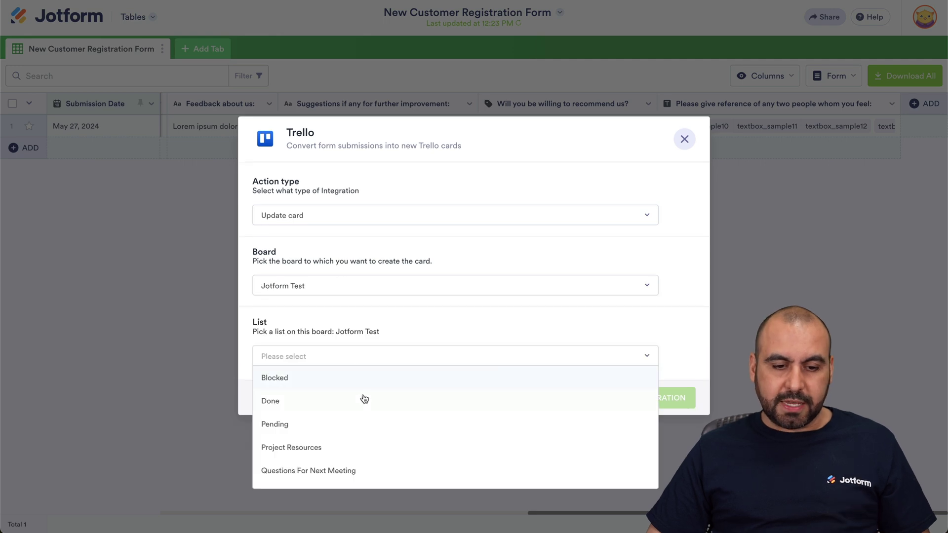
{"action": "left_click", "coordinate": [359, 424]}
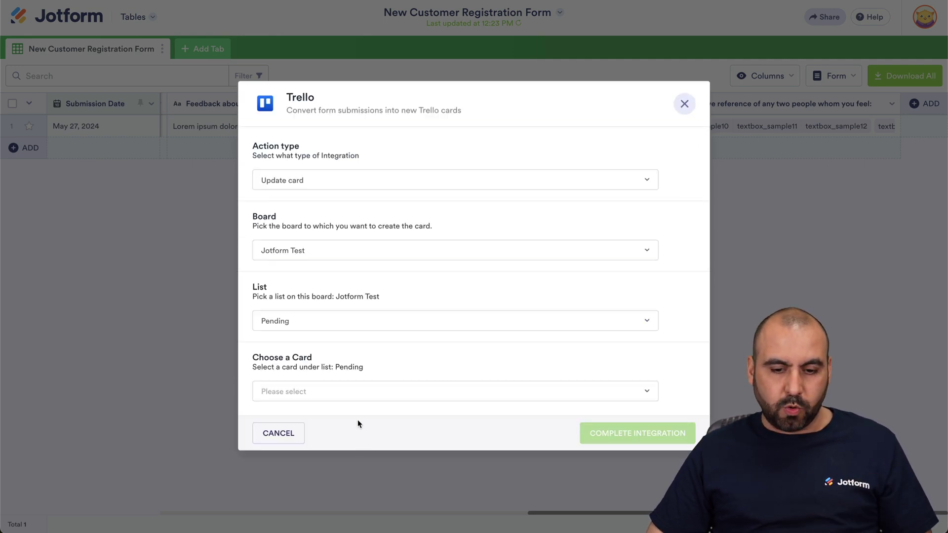
{"action": "left_click", "coordinate": [366, 393]}
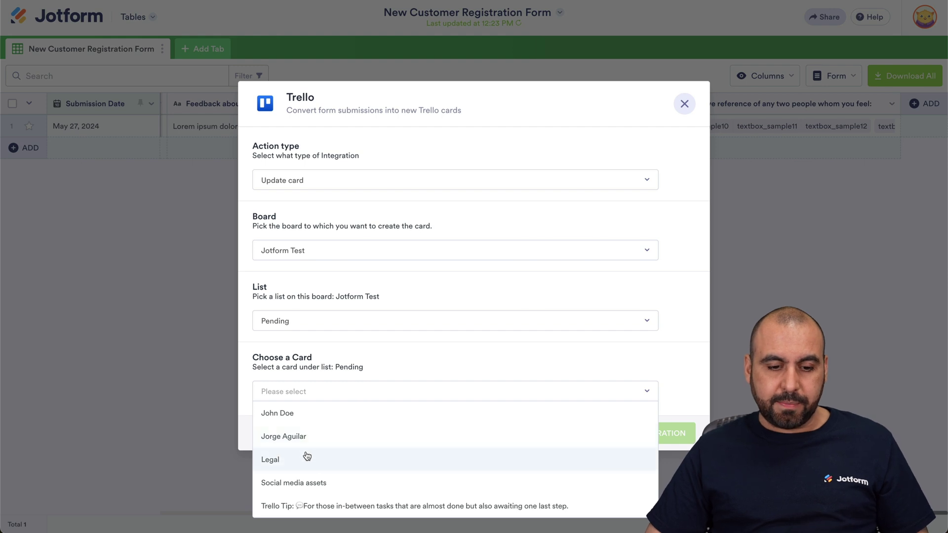
{"action": "left_click", "coordinate": [315, 437]}
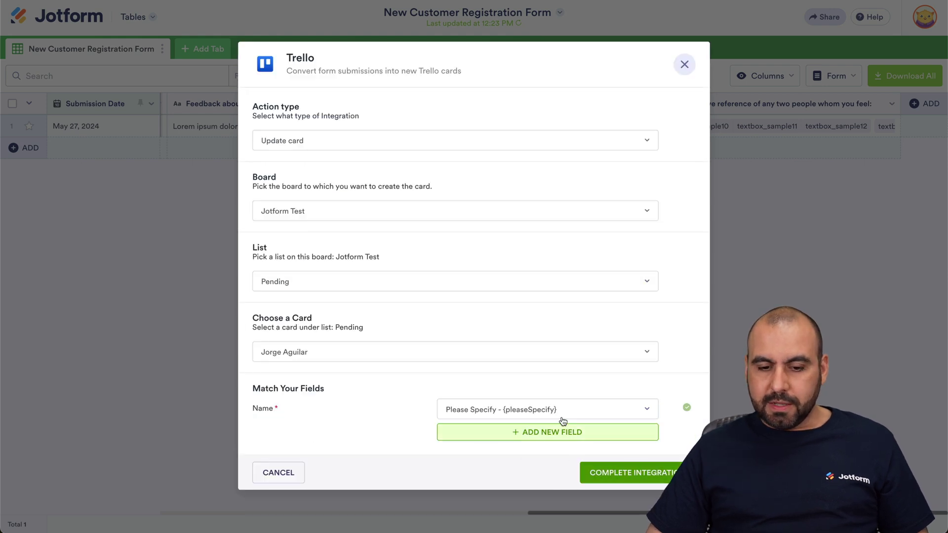
Step: Map card Name to Full Name and Description to Phone Number, then complete and create the column
{"action": "left_click", "coordinate": [493, 410]}
{"action": "left_click", "coordinate": [527, 288]}
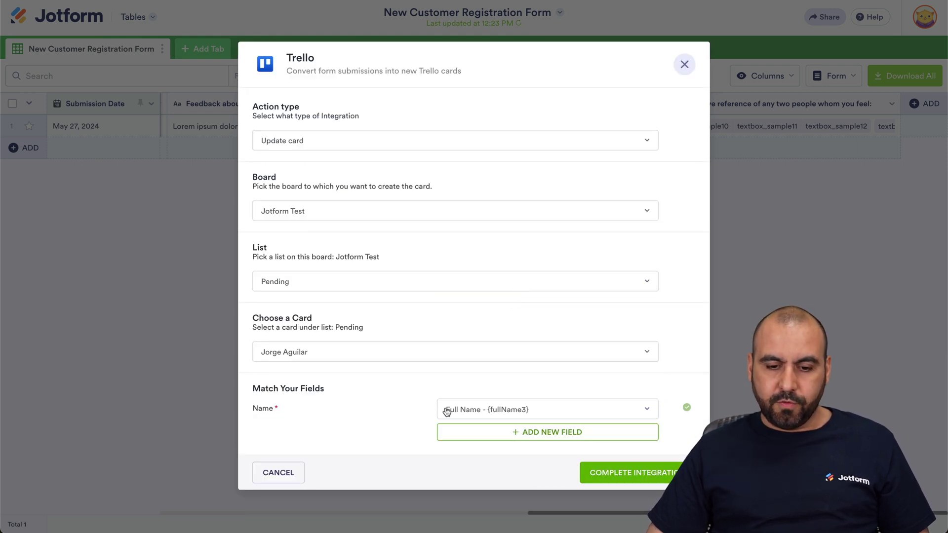
{"action": "left_click", "coordinate": [483, 432]}
{"action": "left_click", "coordinate": [268, 426]}
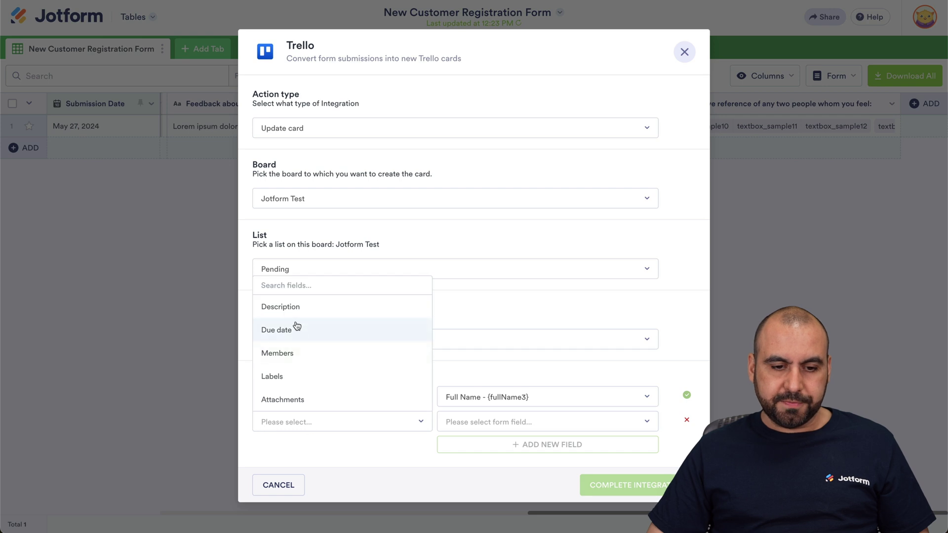
{"action": "left_click", "coordinate": [291, 305]}
{"action": "left_click", "coordinate": [483, 421]}
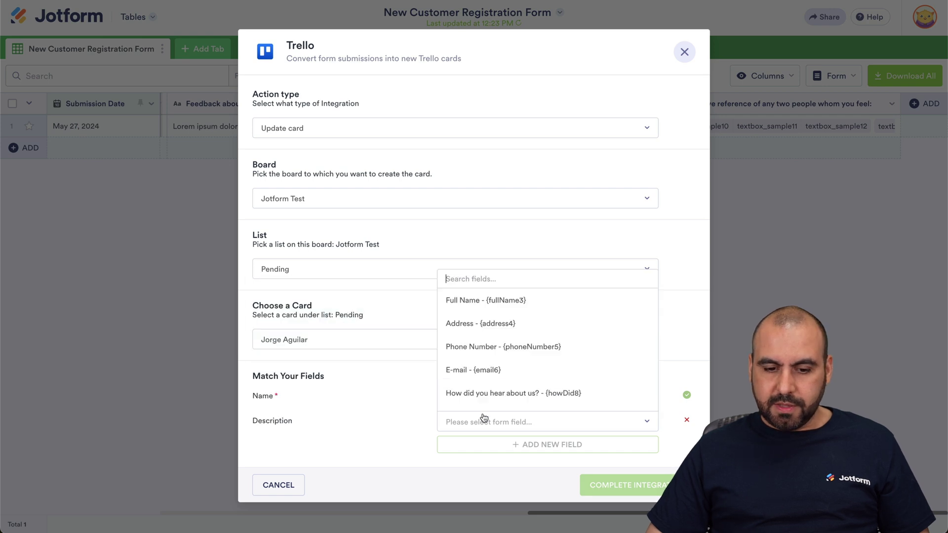
{"action": "left_click", "coordinate": [571, 350]}
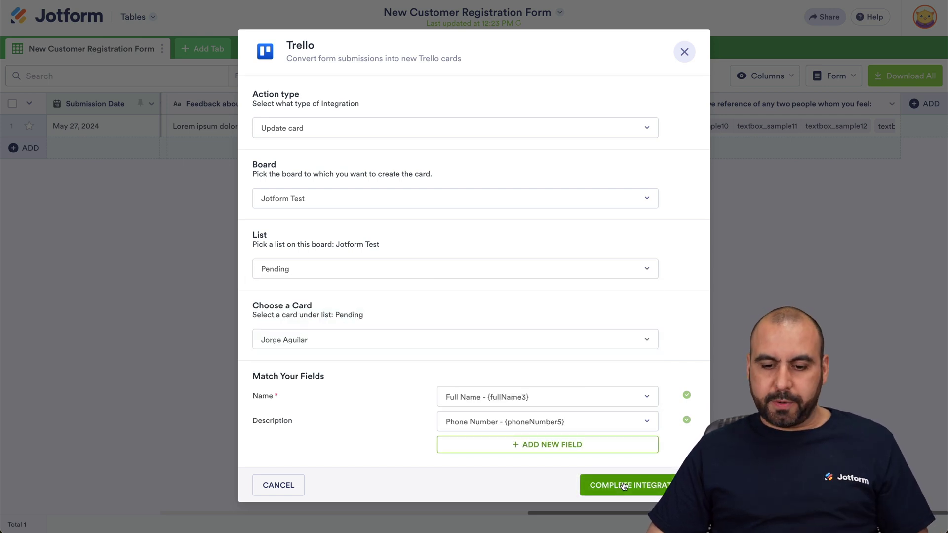
{"action": "left_click", "coordinate": [623, 485]}
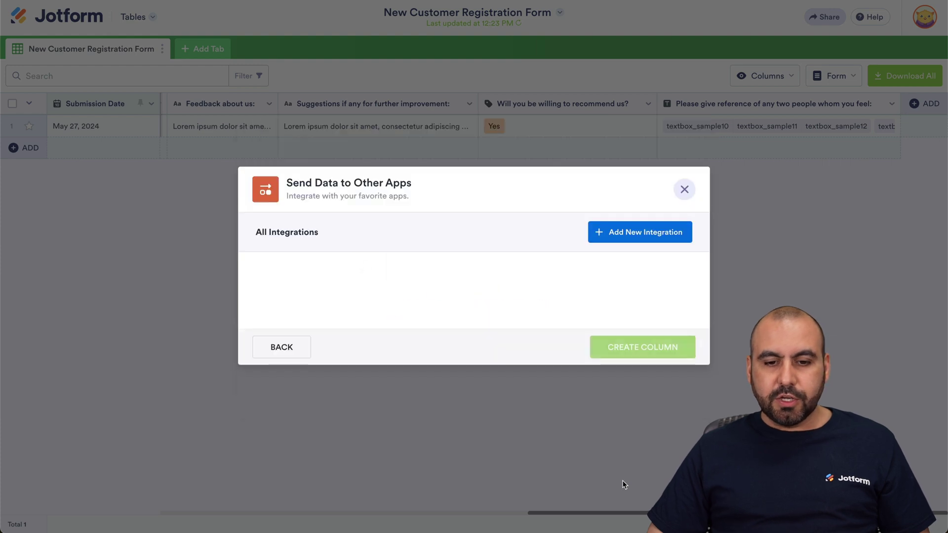
{"action": "left_click", "coordinate": [668, 352]}
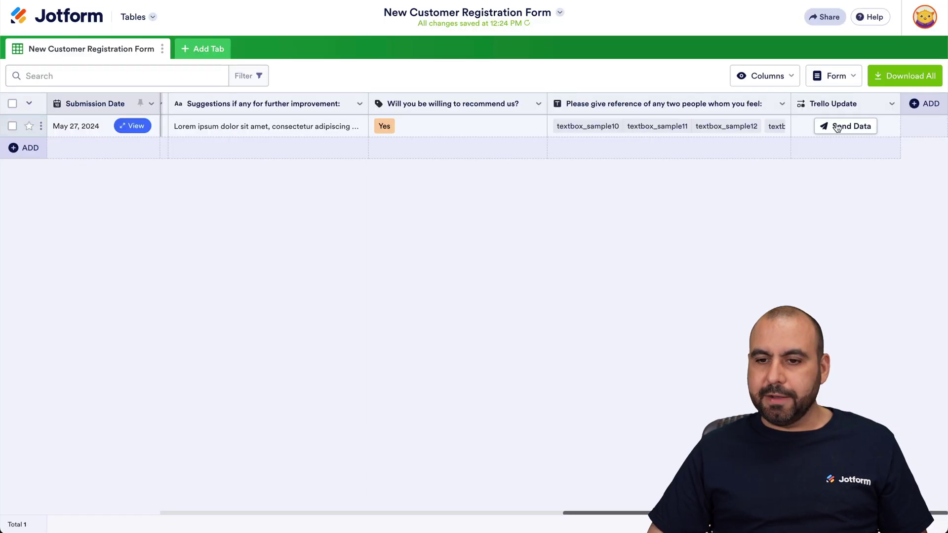
Step: Send the row via Trello Update and open the updated Pending card to verify its name and description
{"action": "left_click", "coordinate": [837, 125]}
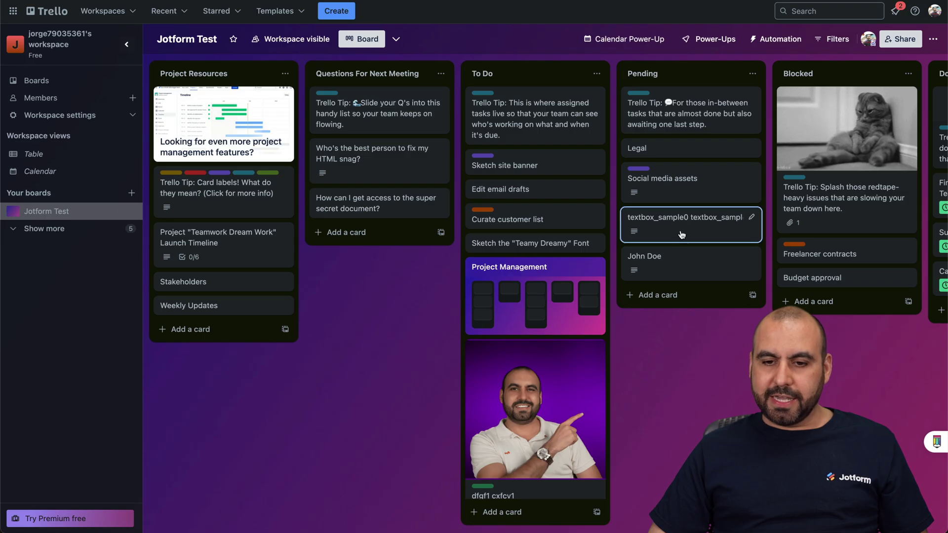
{"action": "left_click", "coordinate": [671, 221]}
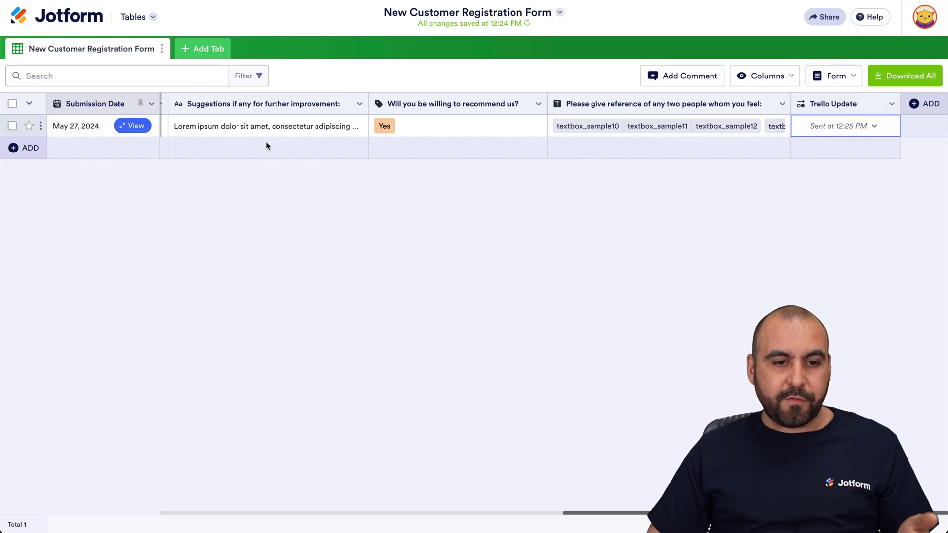
{"action": "scroll", "coordinate": [265, 146], "scroll_direction": "left", "scroll_amount": 10}
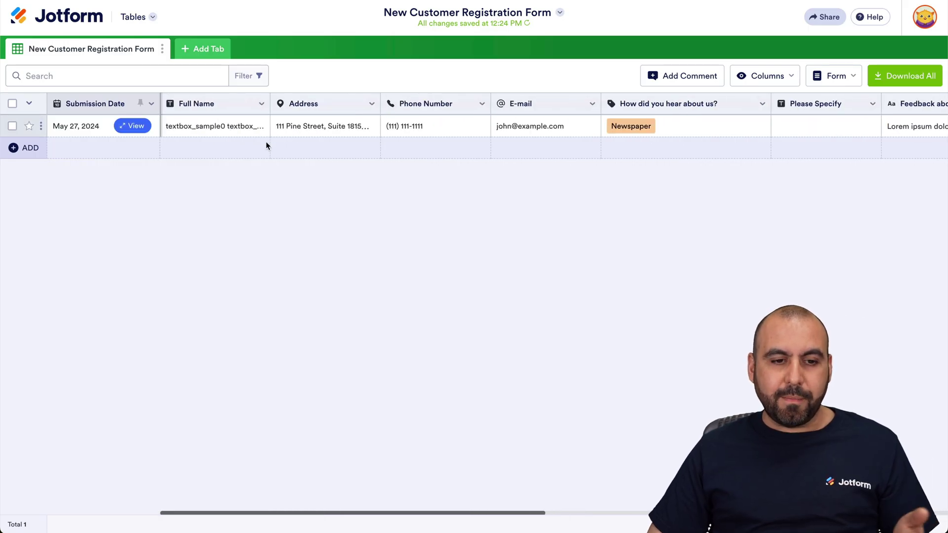